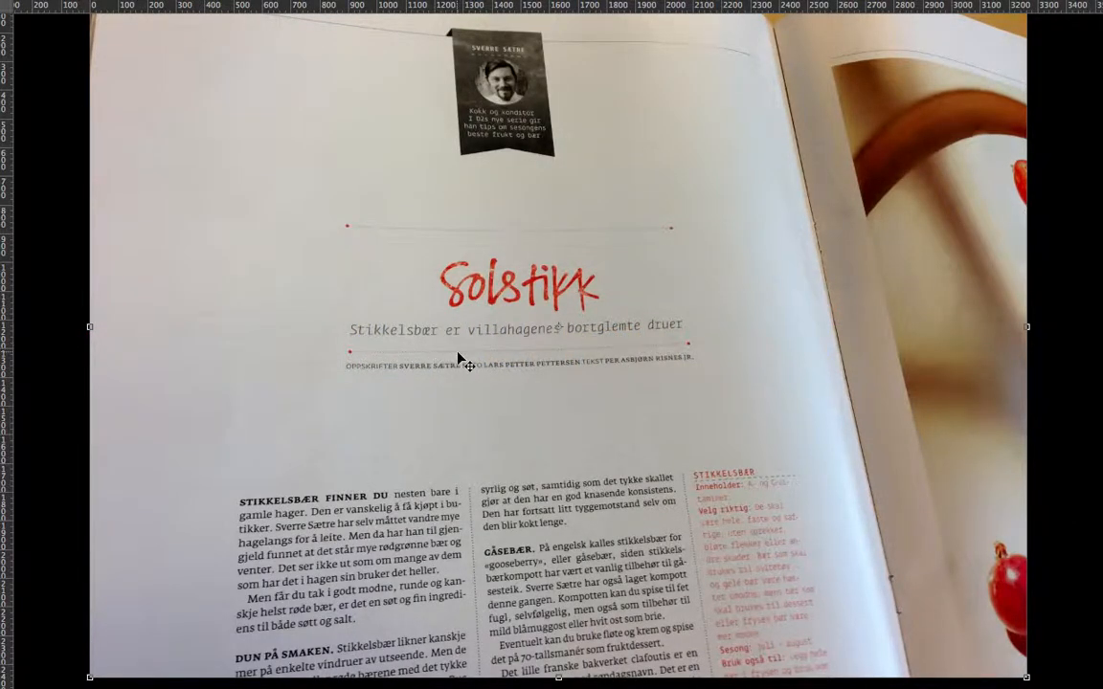
Step: Examine the dotted rules around the title and the body columns in the photographed magazine page
scroll(458, 359, "up", 1)
scroll(458, 359, "up", 1)
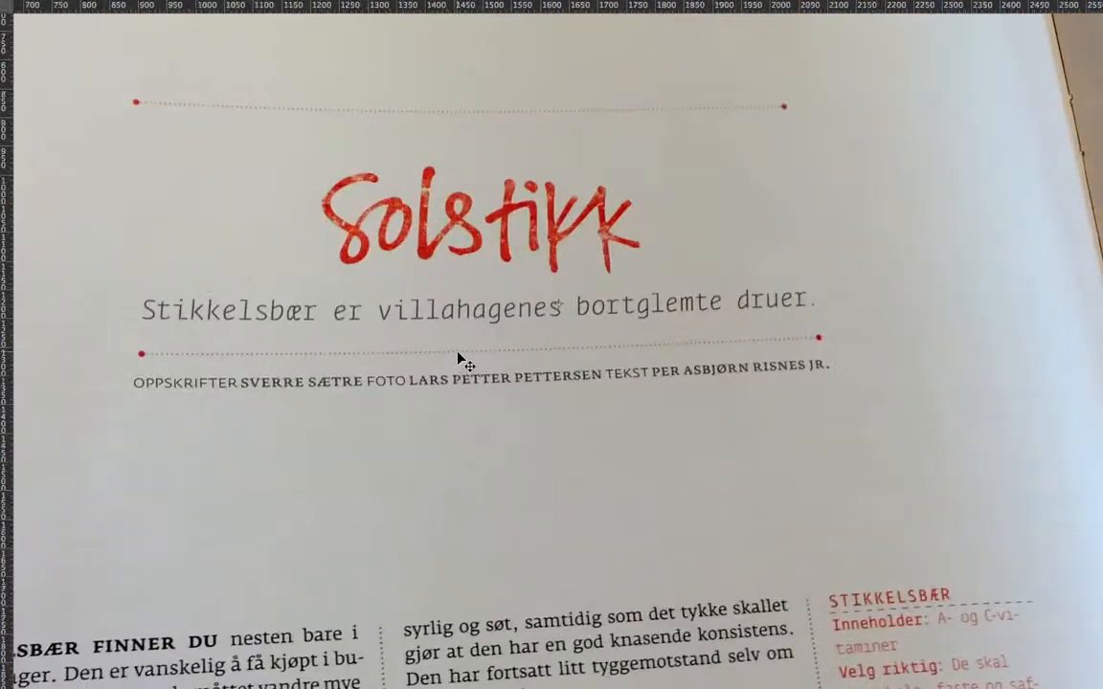
scroll(457, 359, "up", 1)
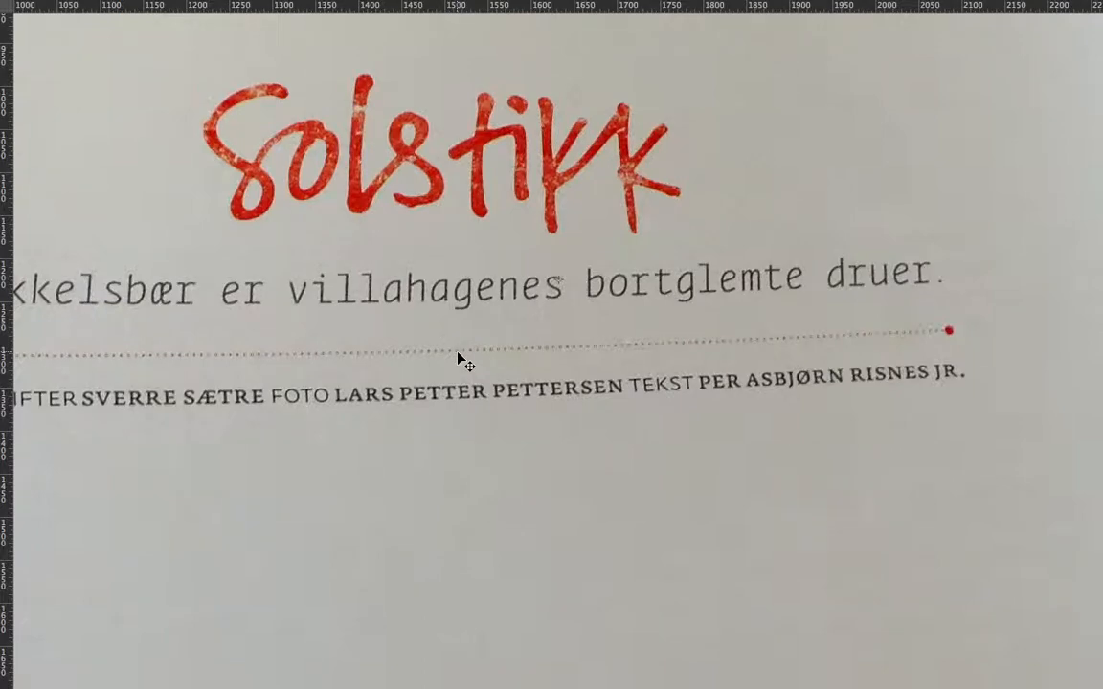
scroll(459, 360, "down", 1)
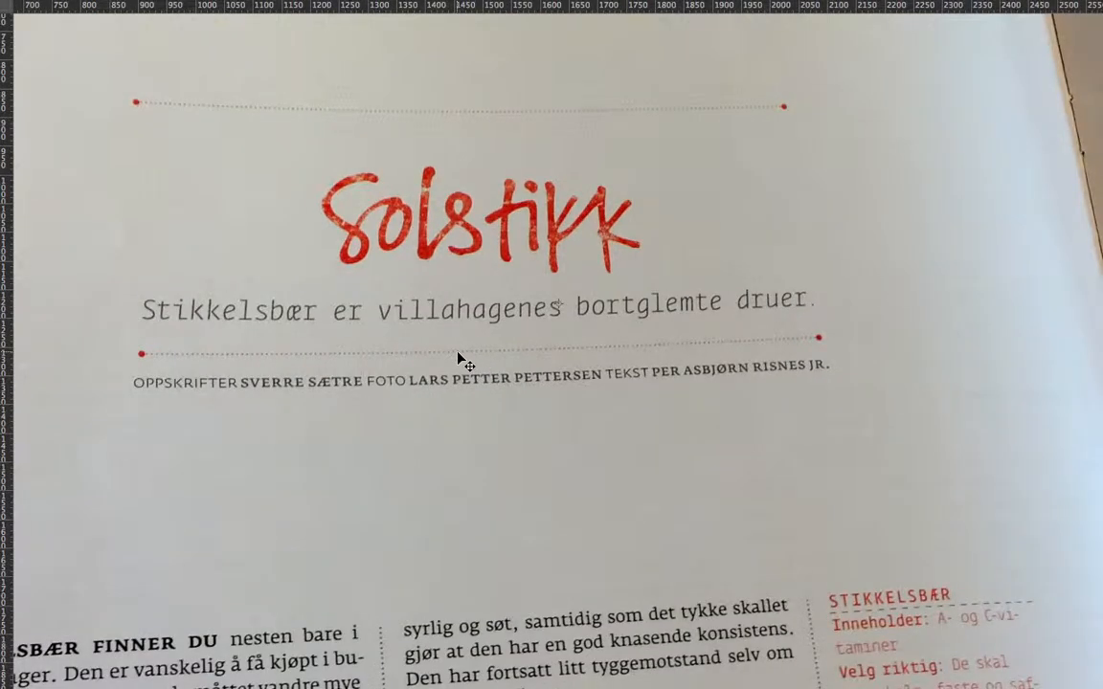
scroll(458, 359, "down", 1)
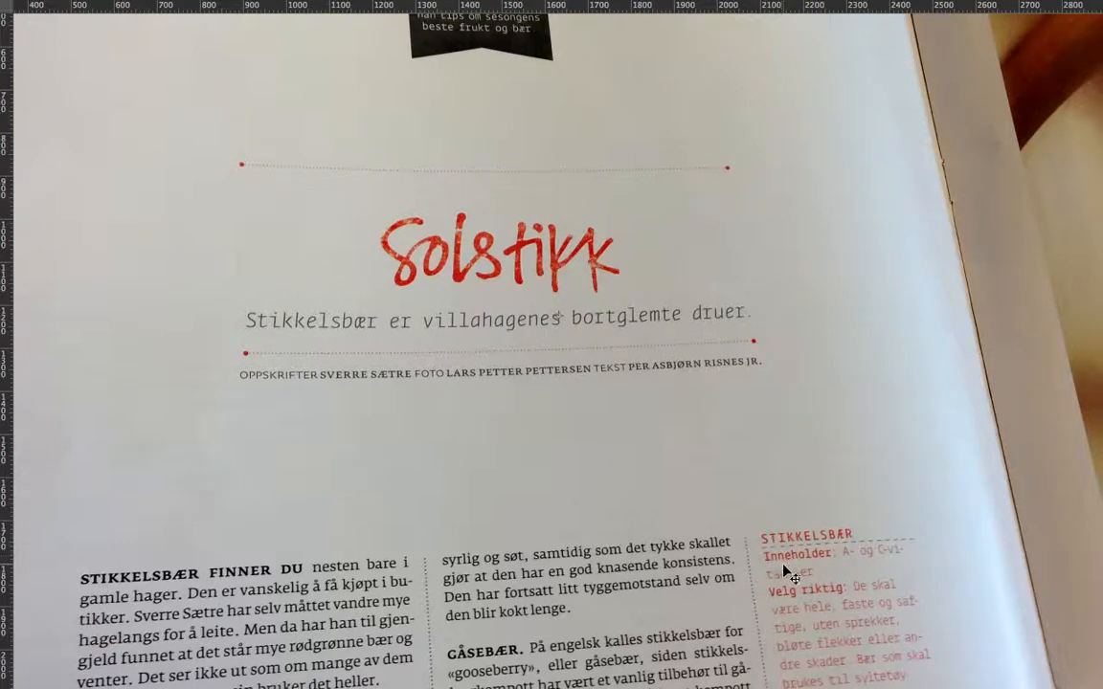
scroll(784, 565, "down", 2)
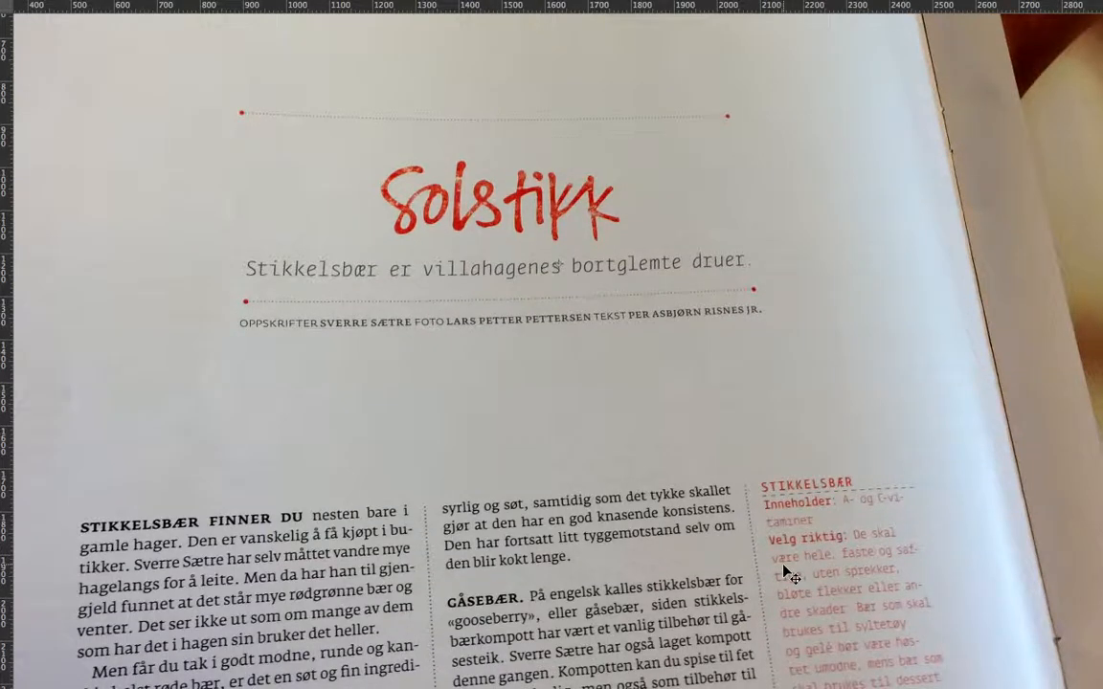
Step: Switch to InDesign and draw a horizontal line about 113 mm long below the LINJER heading
key("super+Tab")
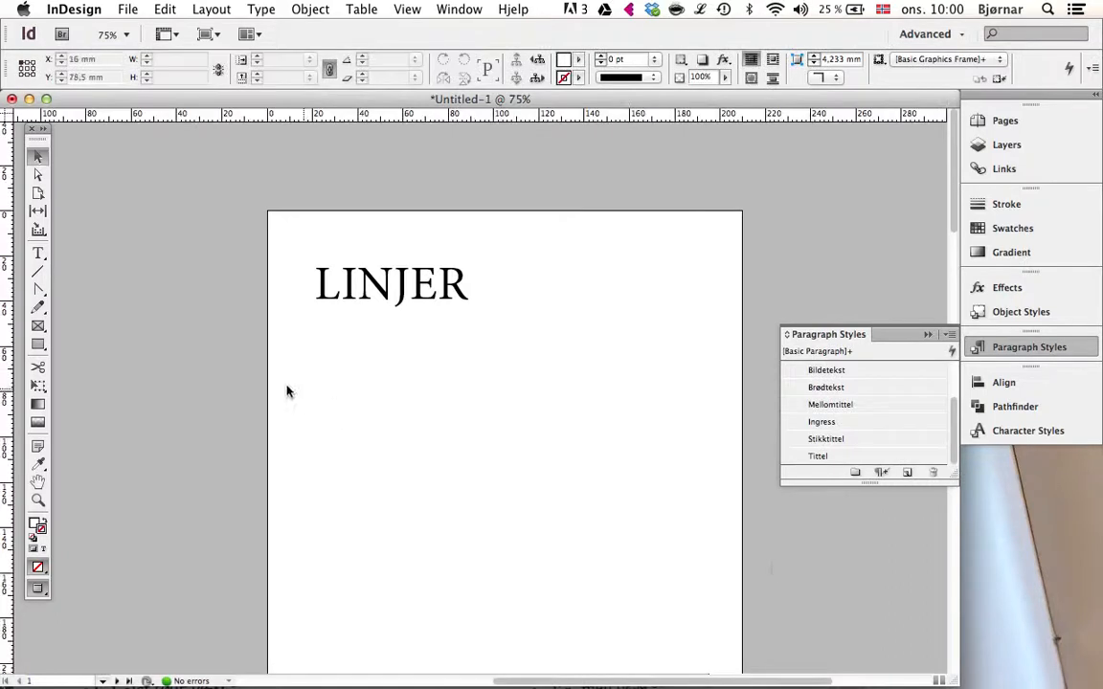
left_click(40, 273)
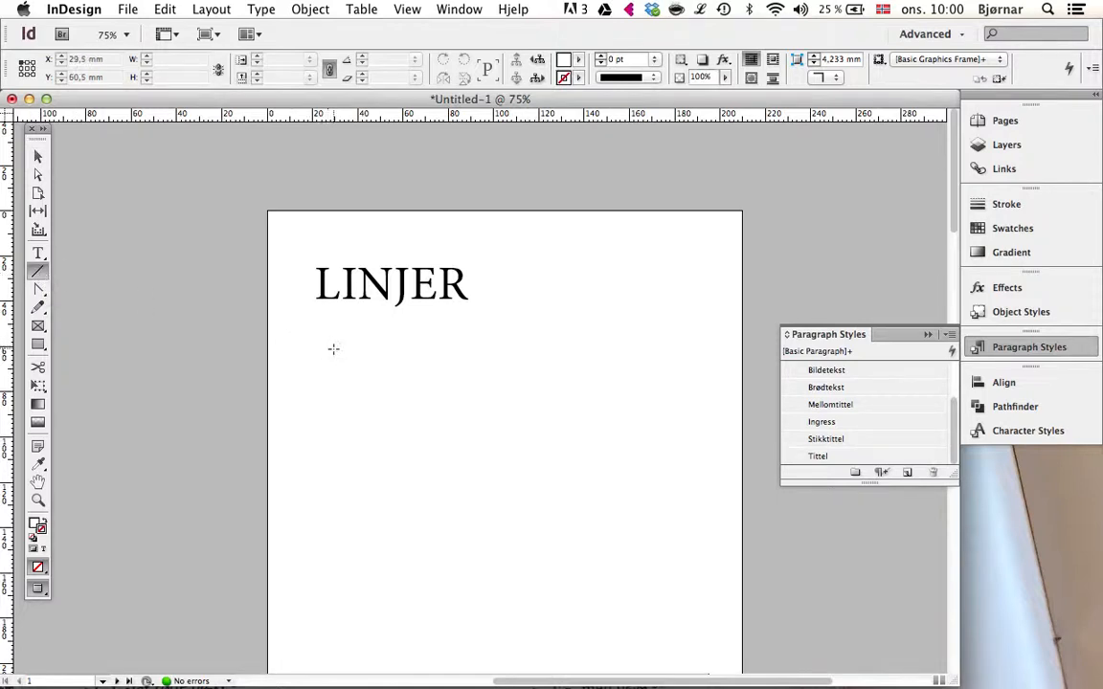
left_click_drag(333, 348, 589, 352)
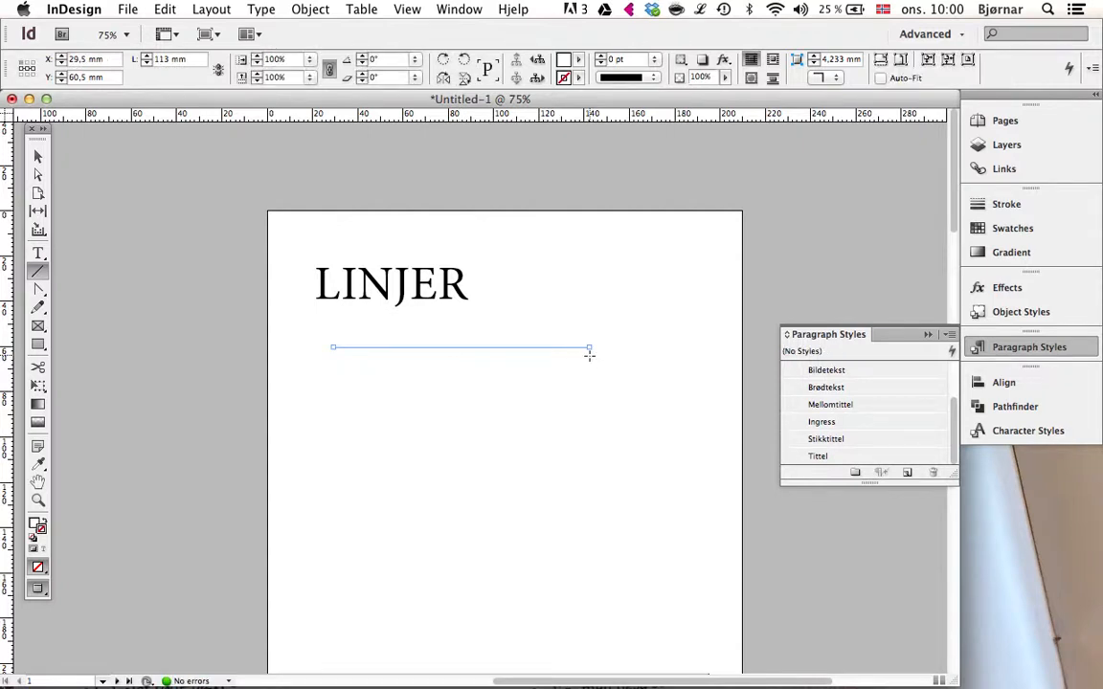
Step: Give the line a black 3 pt stroke of type Dotted
left_click(578, 79)
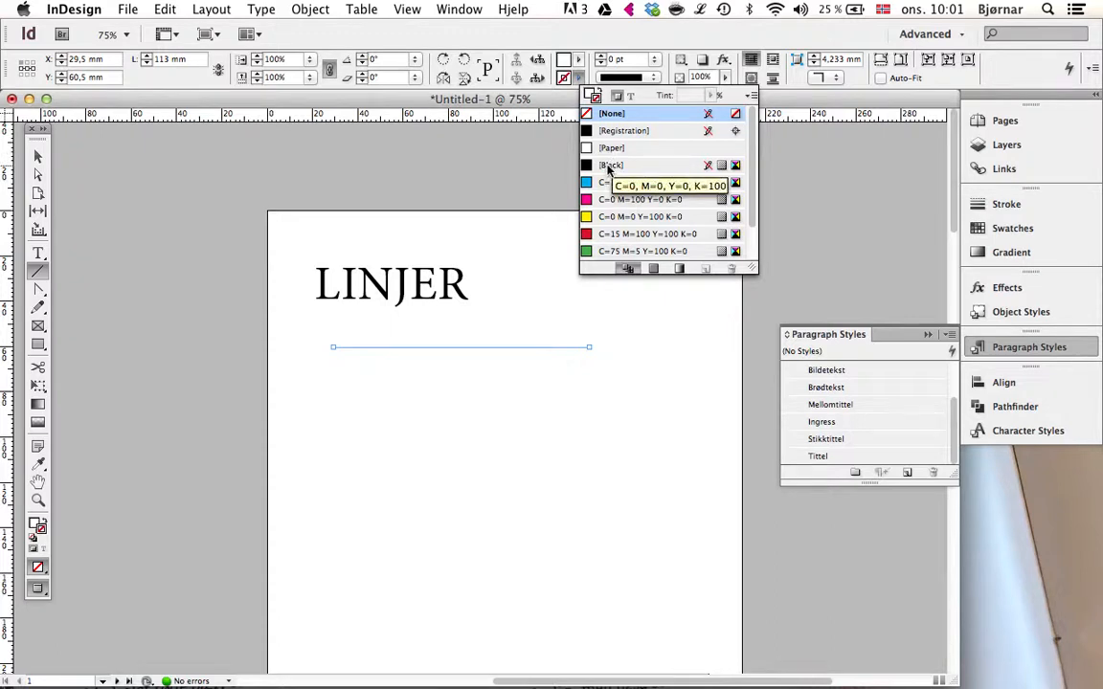
left_click(609, 166)
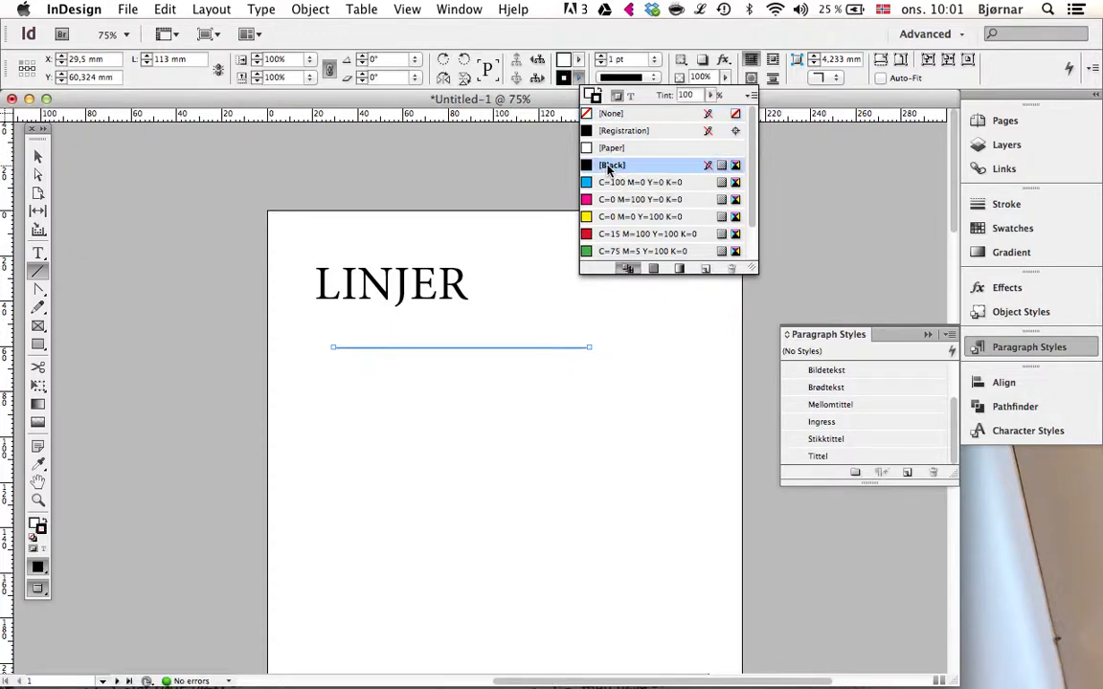
left_click(604, 60)
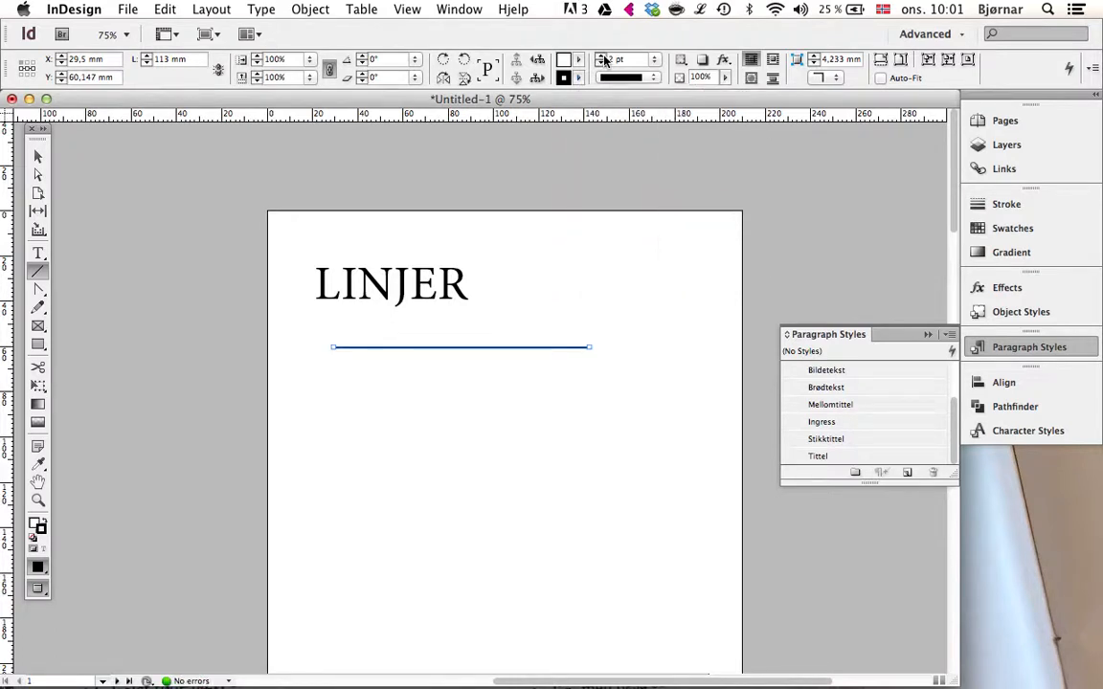
left_click(604, 61)
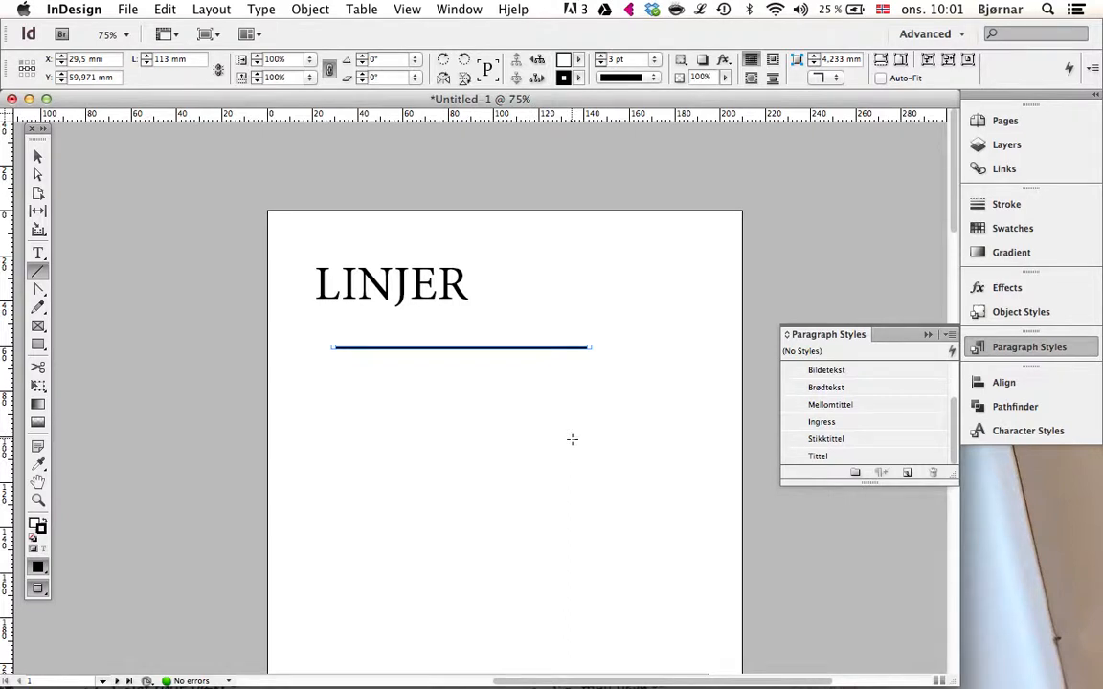
left_click(655, 78)
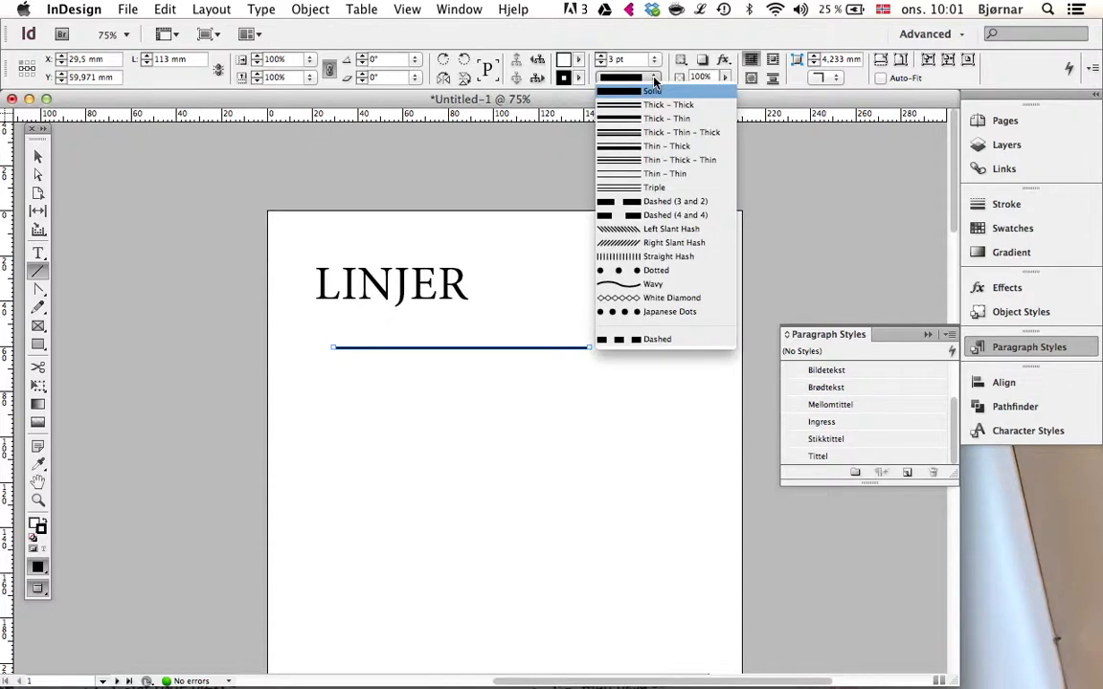
left_click(652, 277)
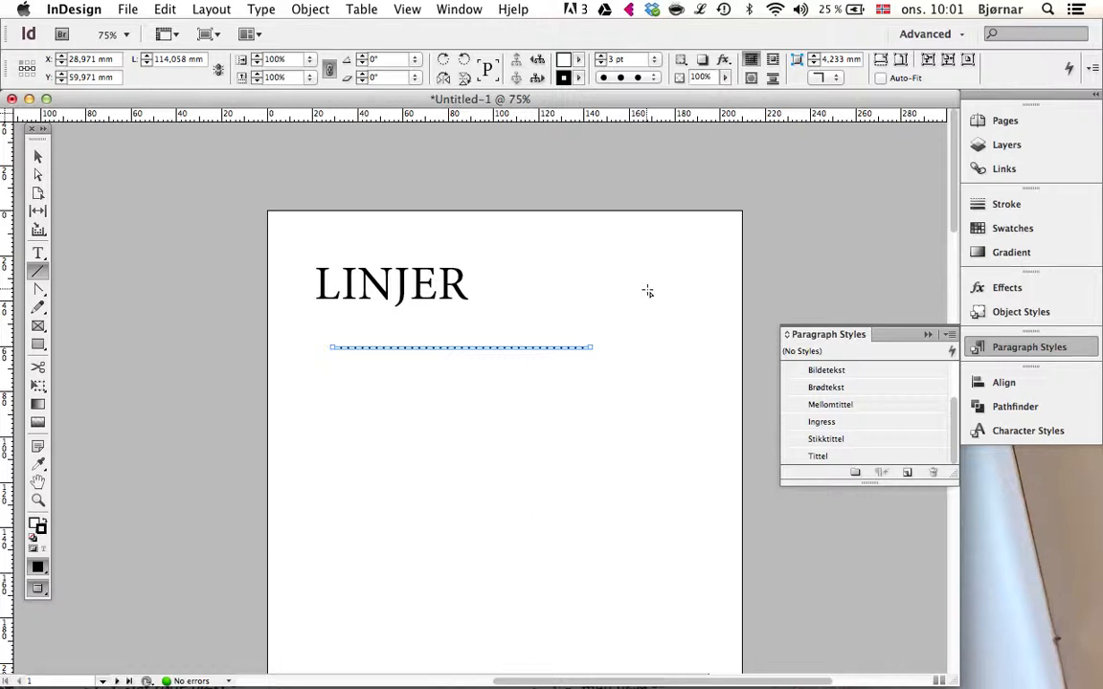
Step: Set both the start and the end of the dotted line to CircleSolid
left_click(1010, 207)
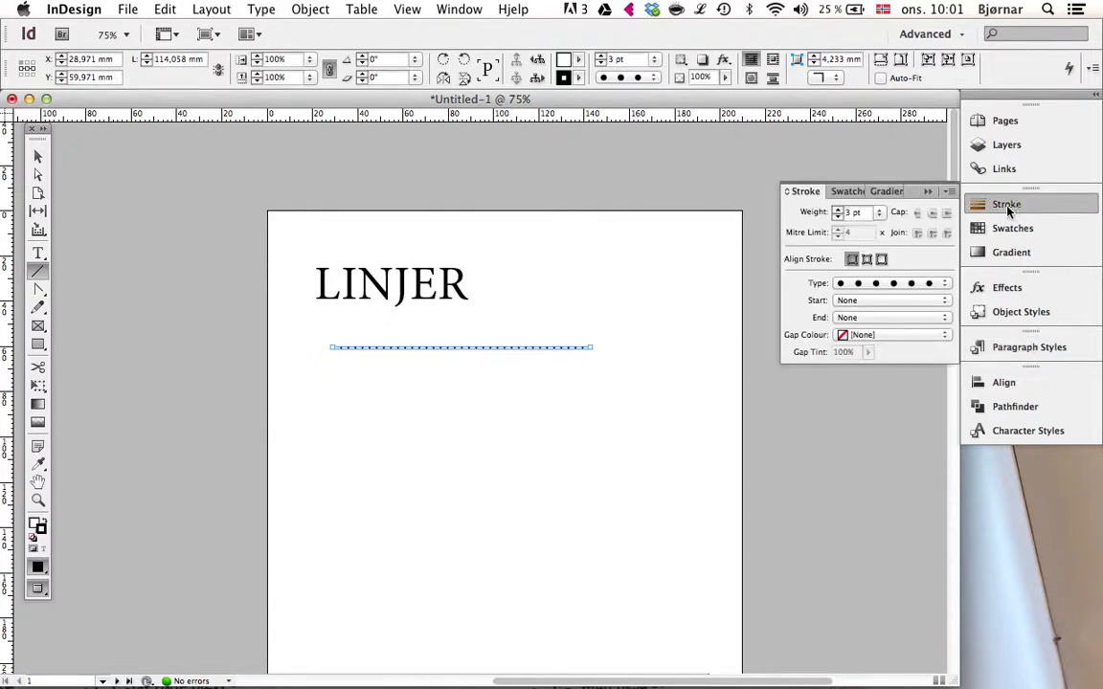
left_click(871, 285)
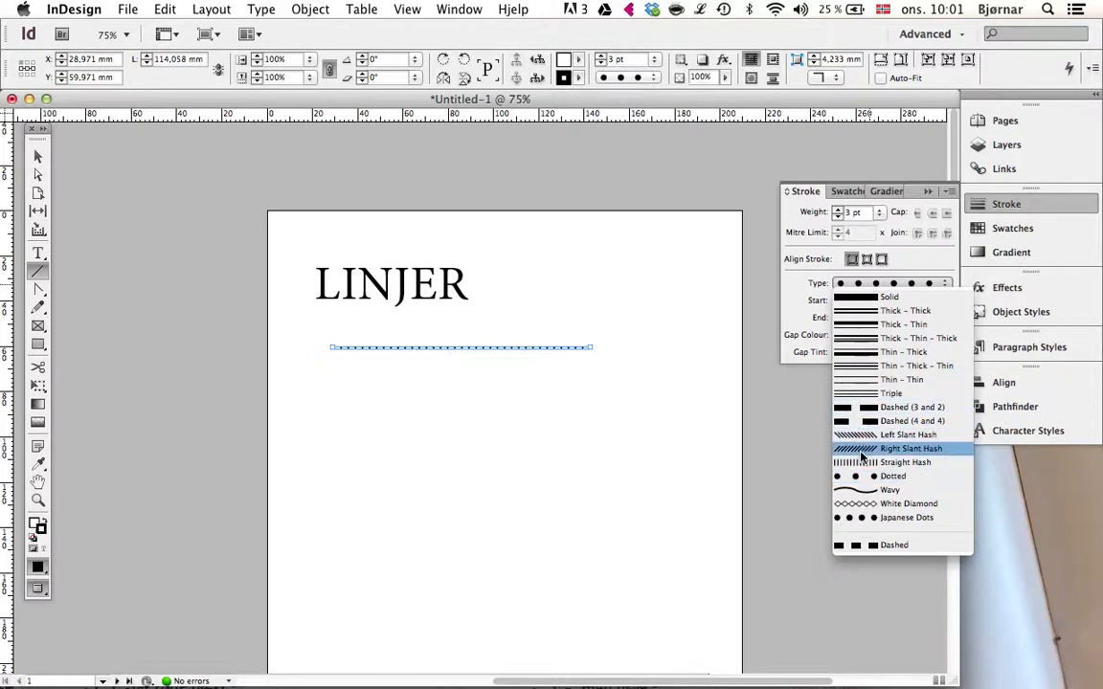
left_click(854, 287)
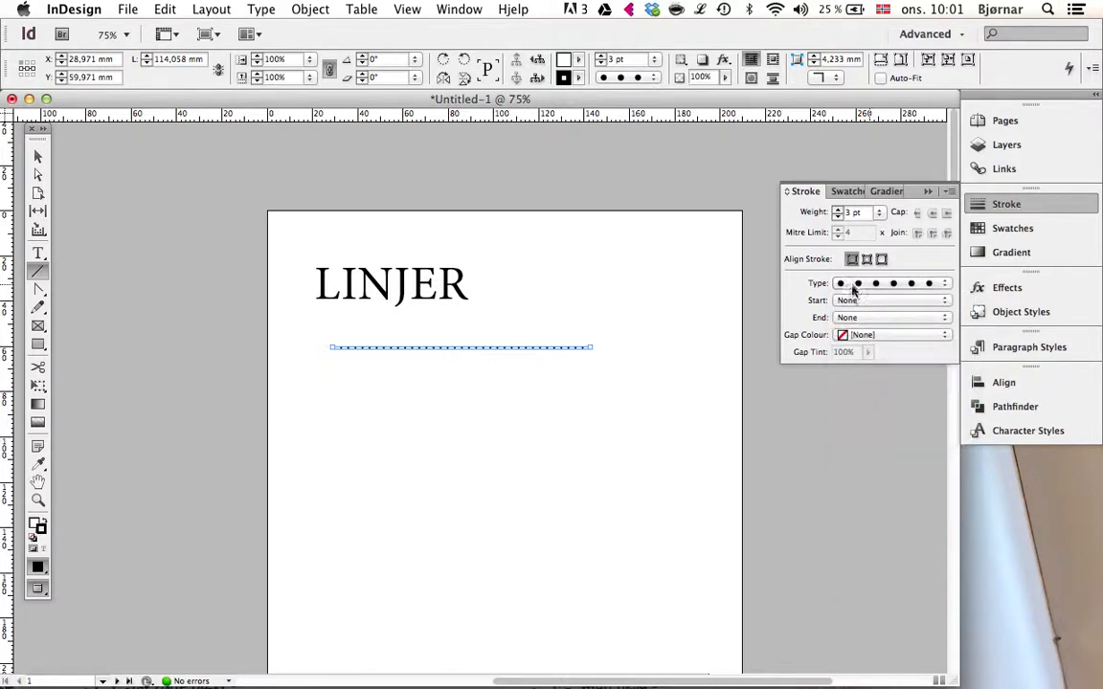
left_click(854, 302)
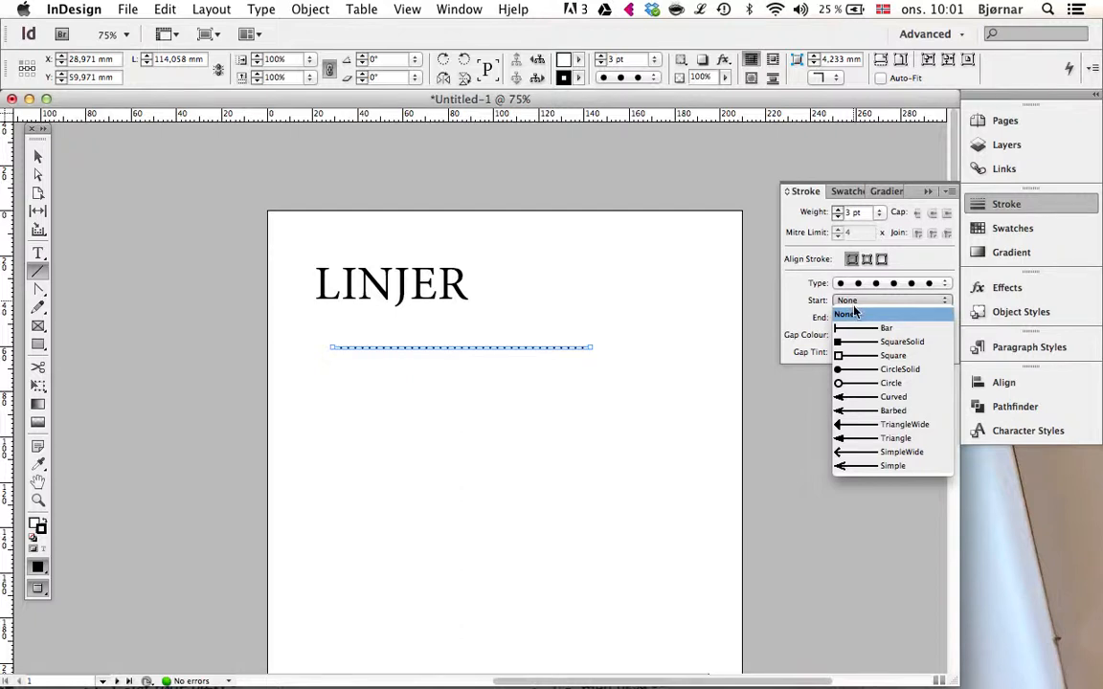
left_click(840, 370)
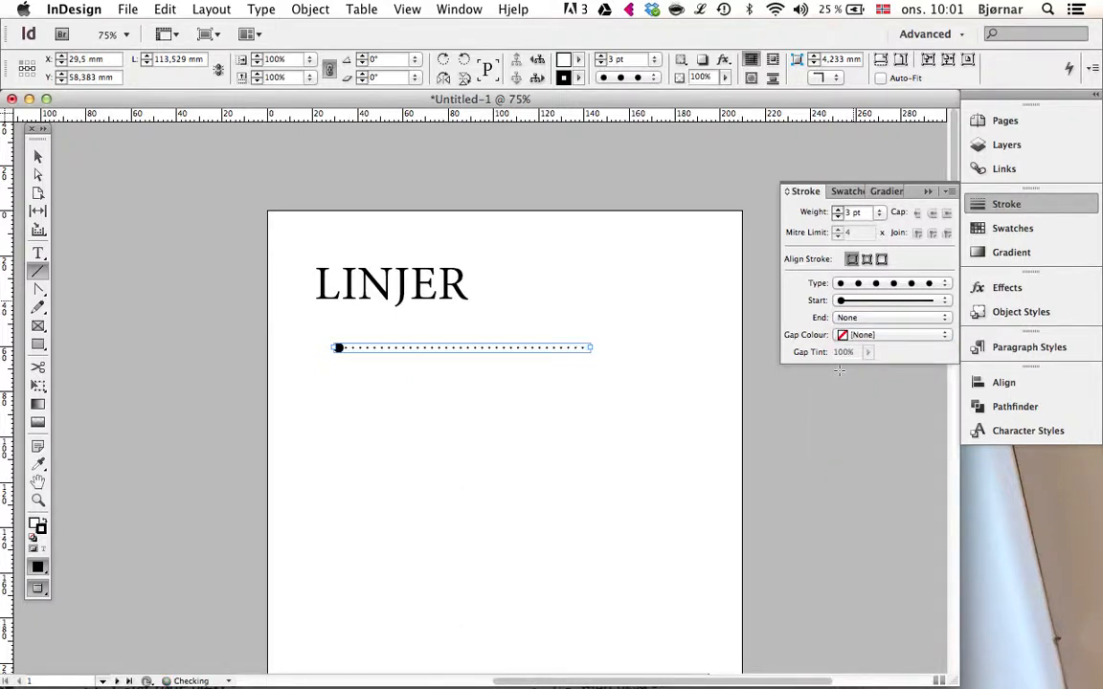
left_click(891, 319)
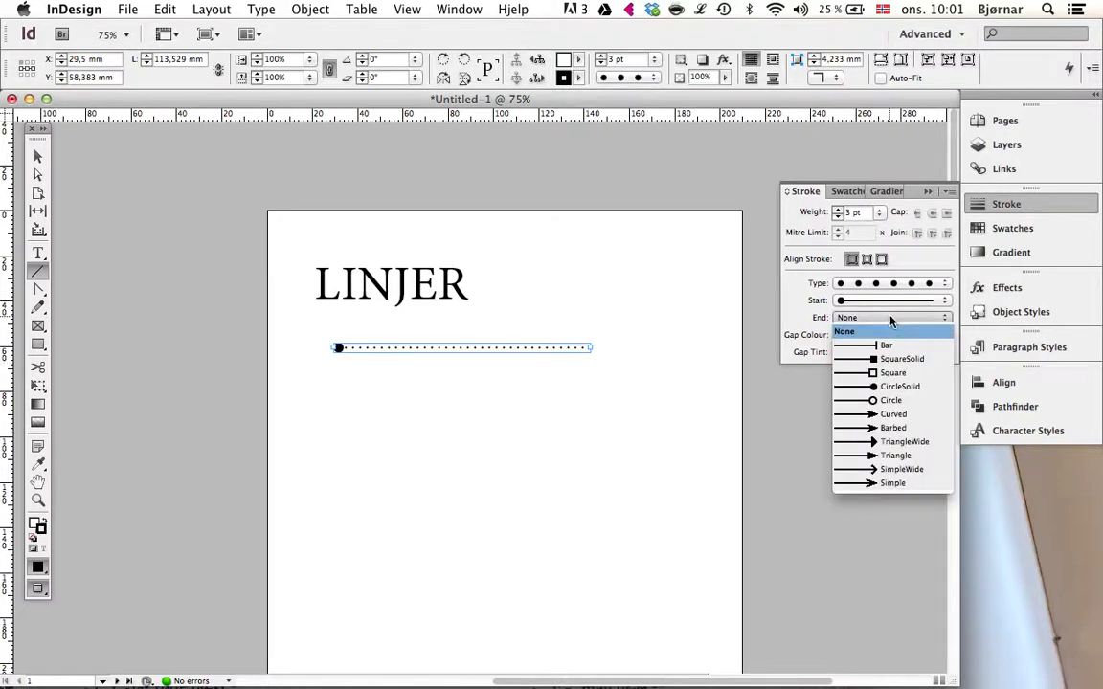
left_click(870, 388)
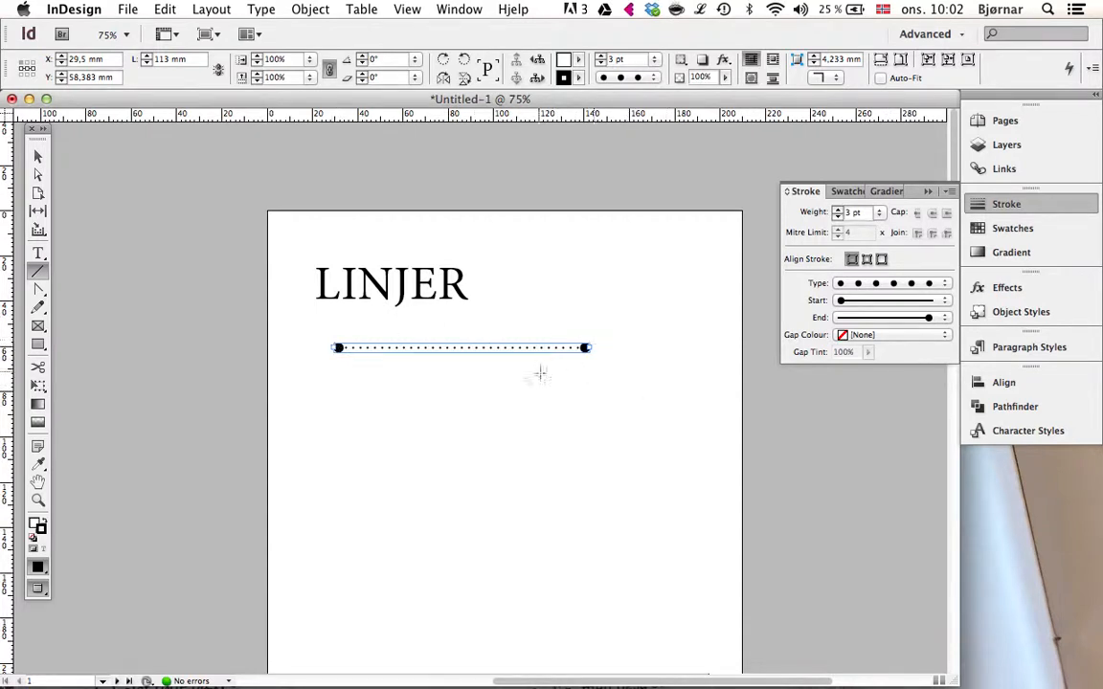
Step: Set the dotted line's weight to 2 pt and its stroke colour to the red C=15 M=100 Y=100 K=0, leaving it deselected
left_click(838, 216)
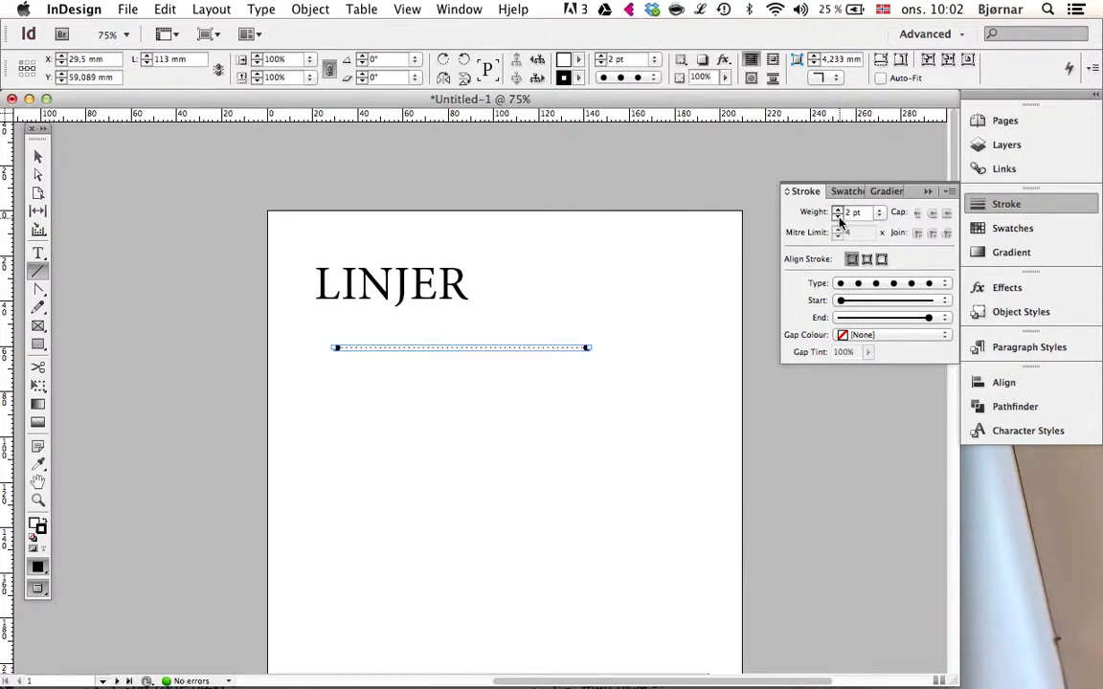
left_click(578, 78)
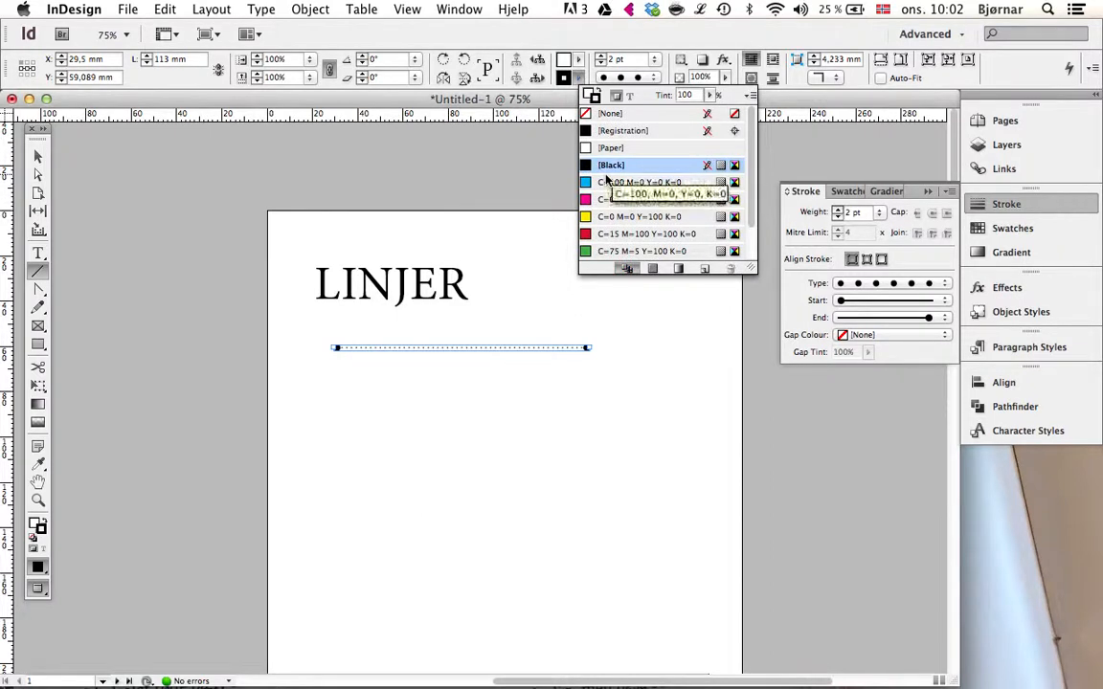
left_click(588, 236)
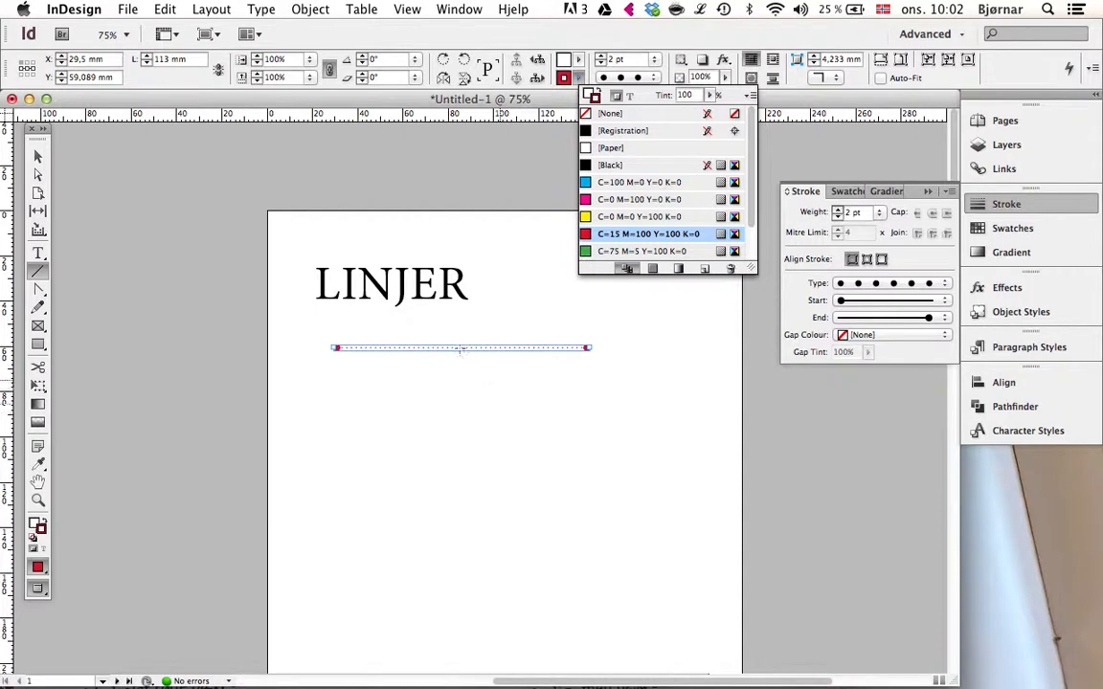
left_click(39, 156)
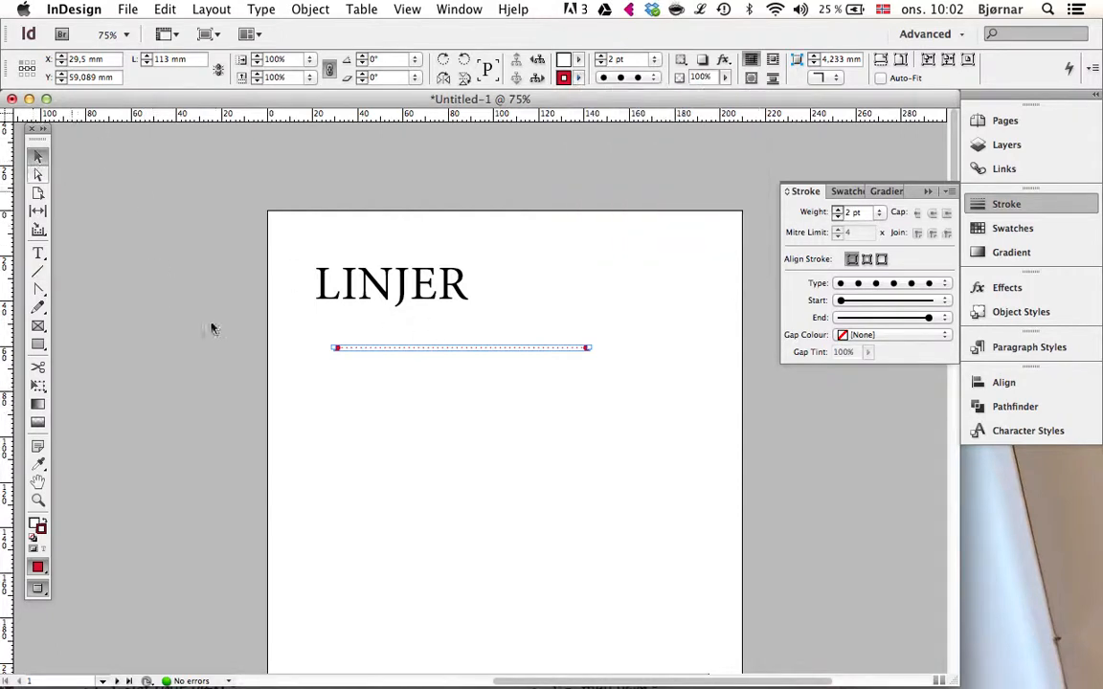
left_click(319, 397)
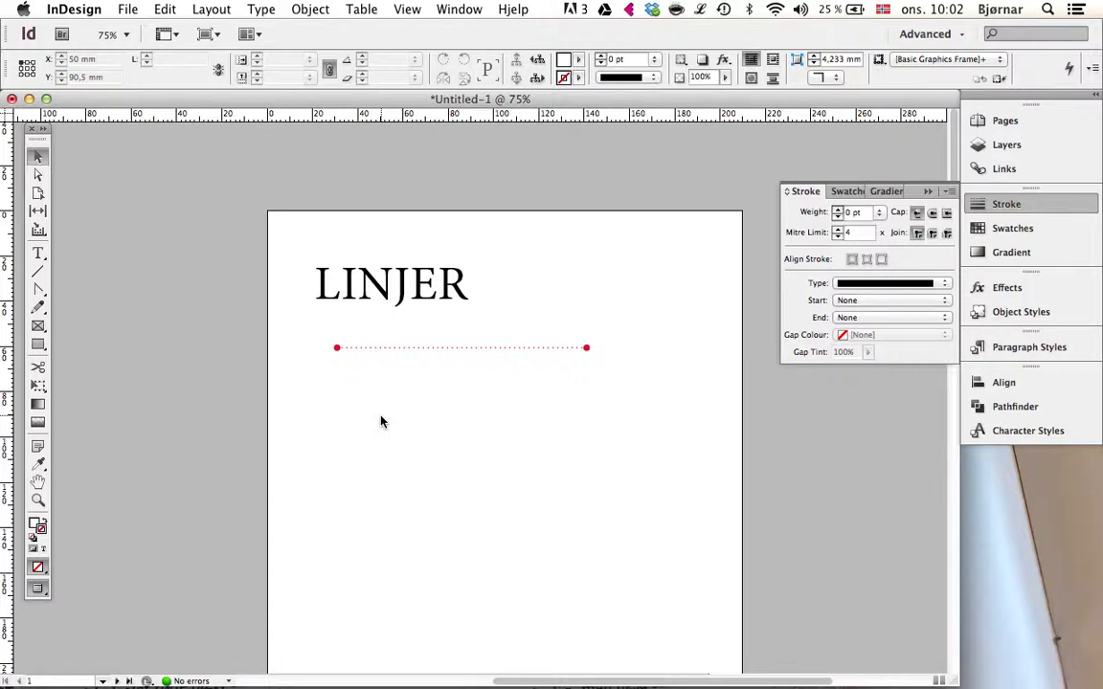
Step: Draw a second horizontal line about 110.5 mm long below the red one and set its stroke type to Dashed (4 and 4)
left_click(39, 271)
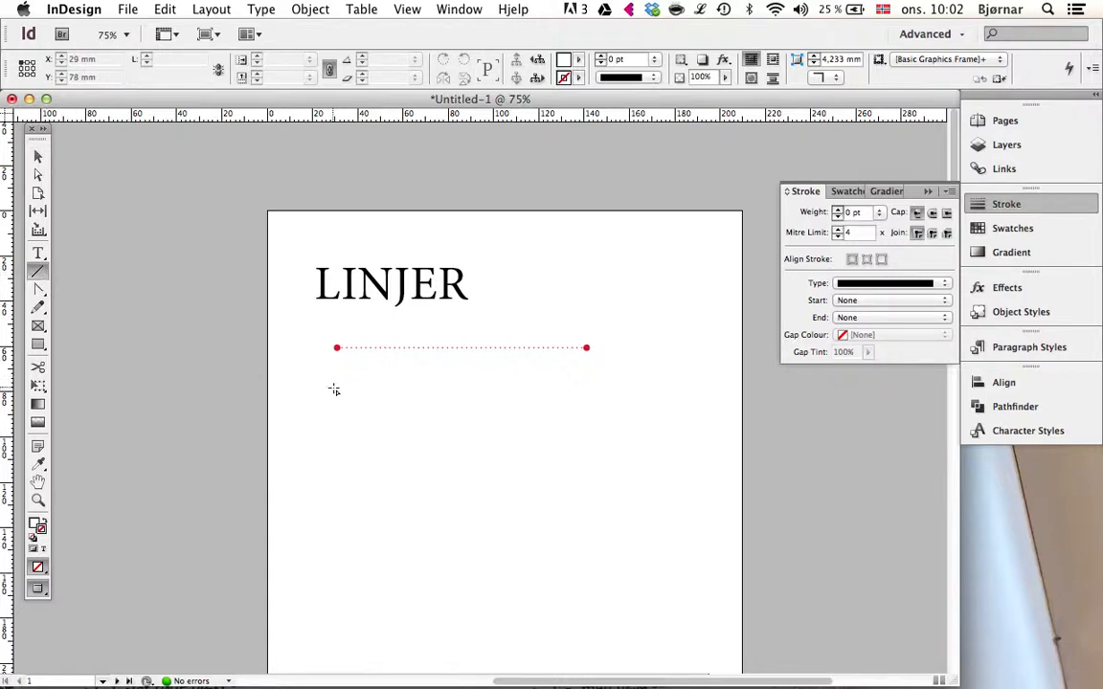
mouse_move(333, 385)
left_mouse_down()
mouse_move(605, 411)
mouse_move(583, 415)
left_mouse_up()
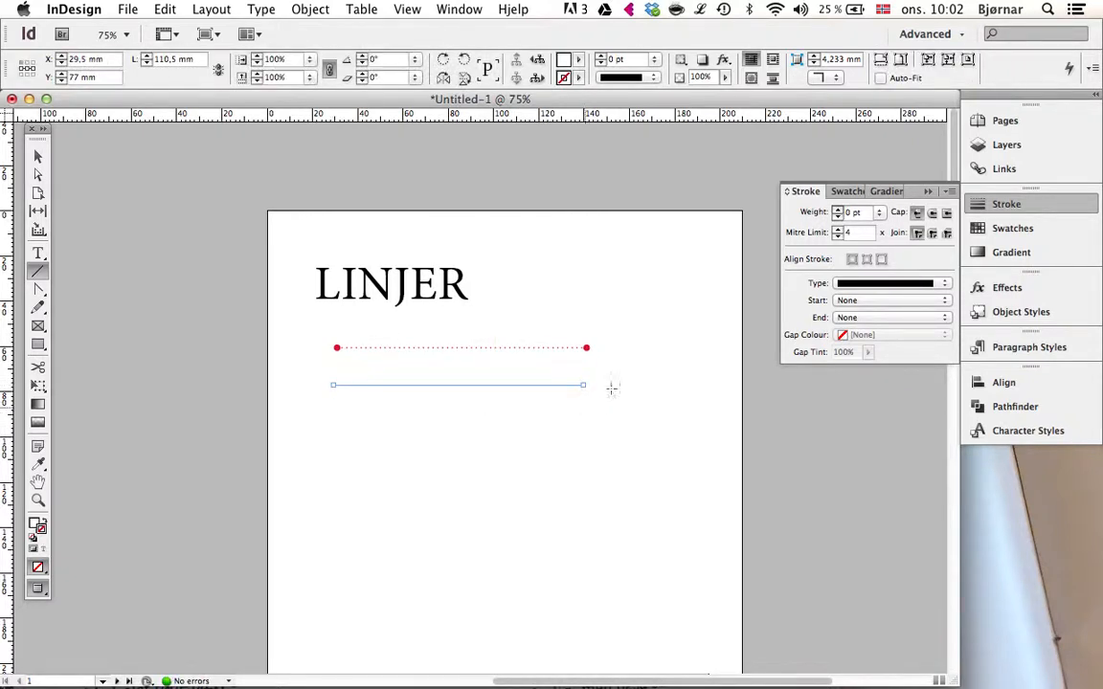
left_click(866, 284)
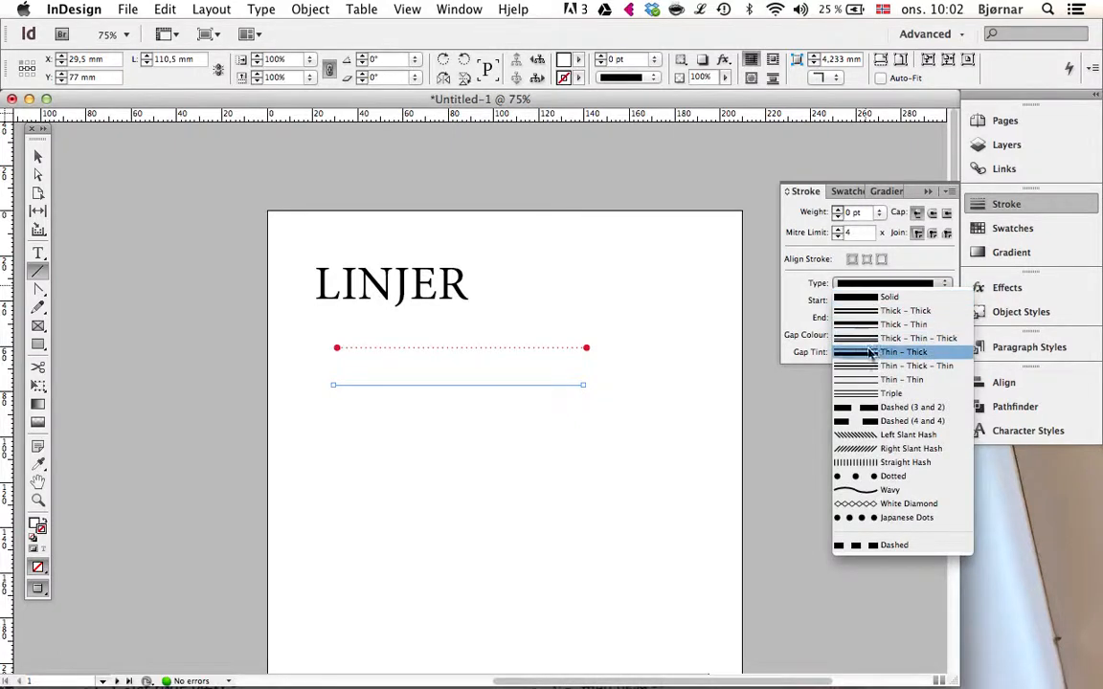
left_click(868, 425)
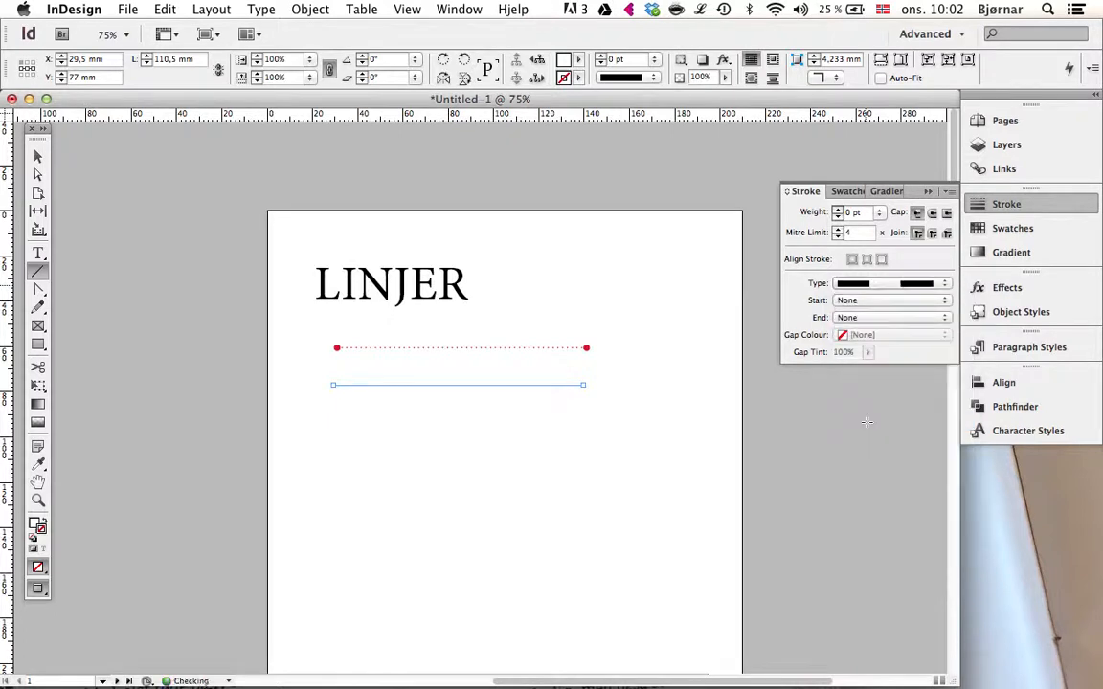
Step: Colour the dashed line's stroke black, set its weight to 2 pt, and deselect it
left_click(579, 77)
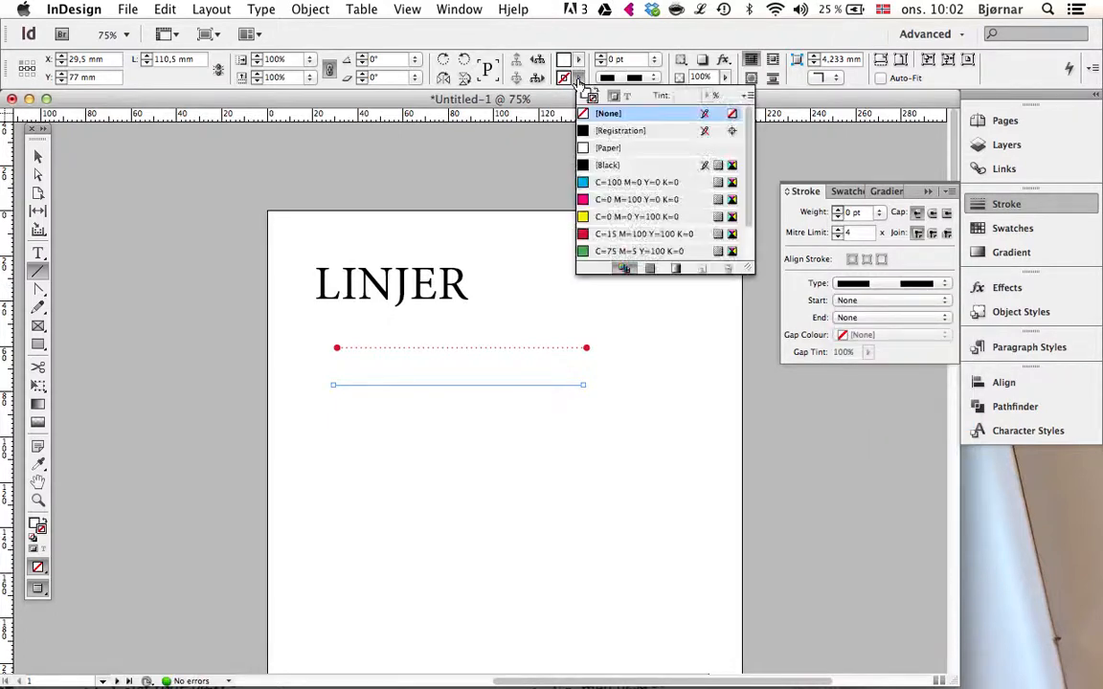
left_click(601, 165)
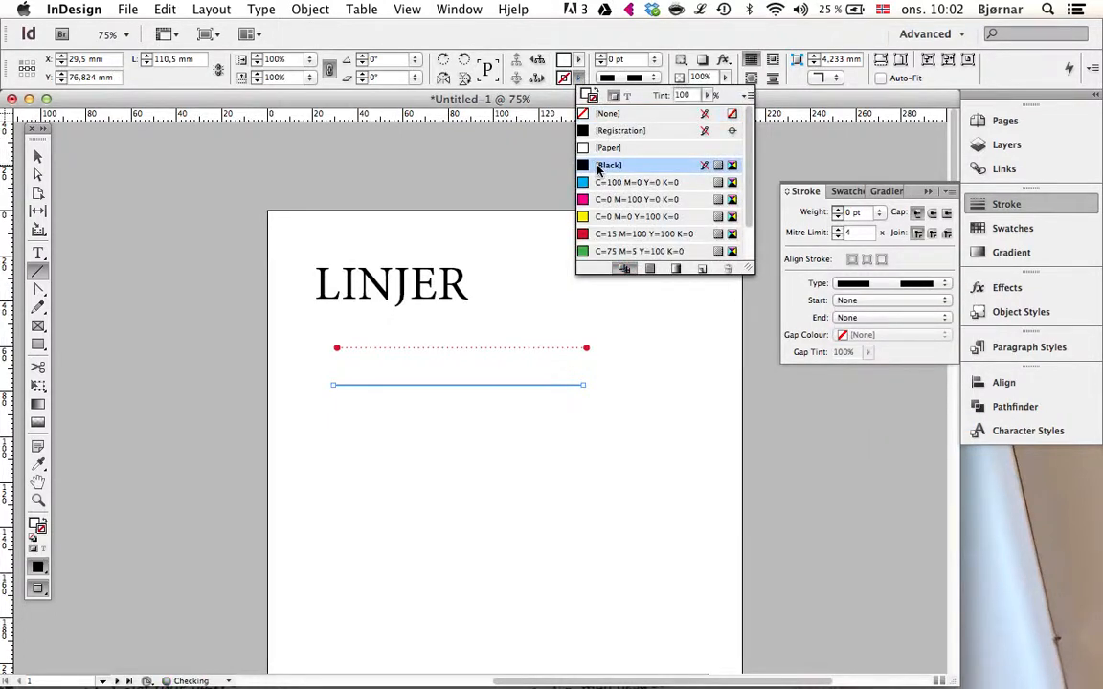
left_click(600, 57)
left_click(600, 56)
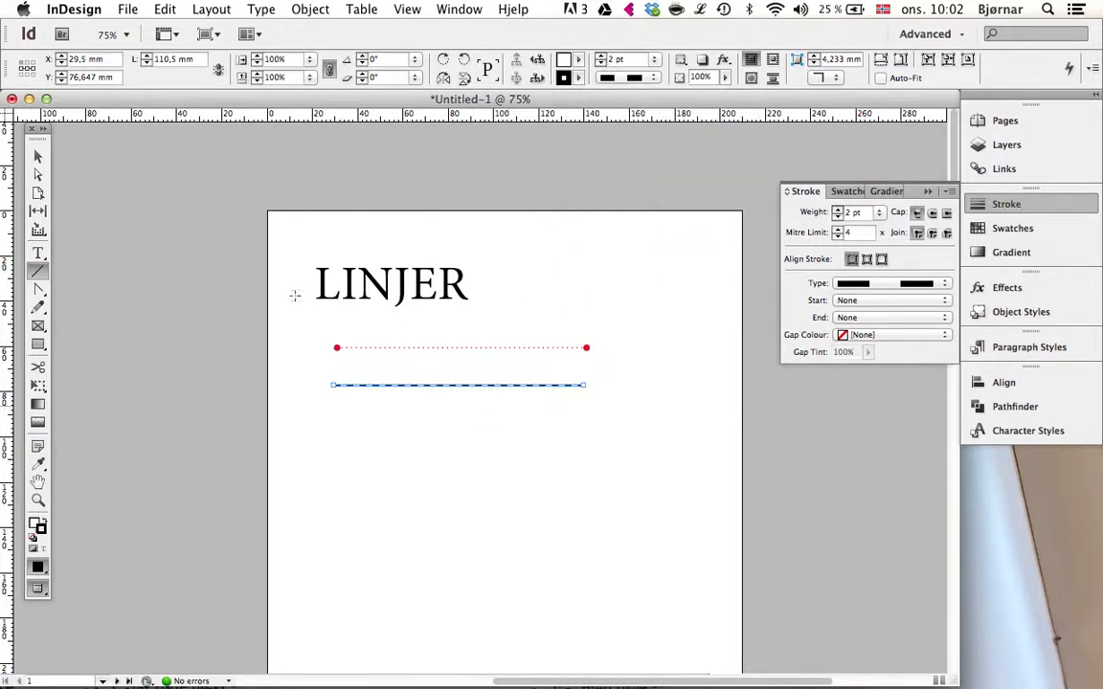
left_click(37, 151)
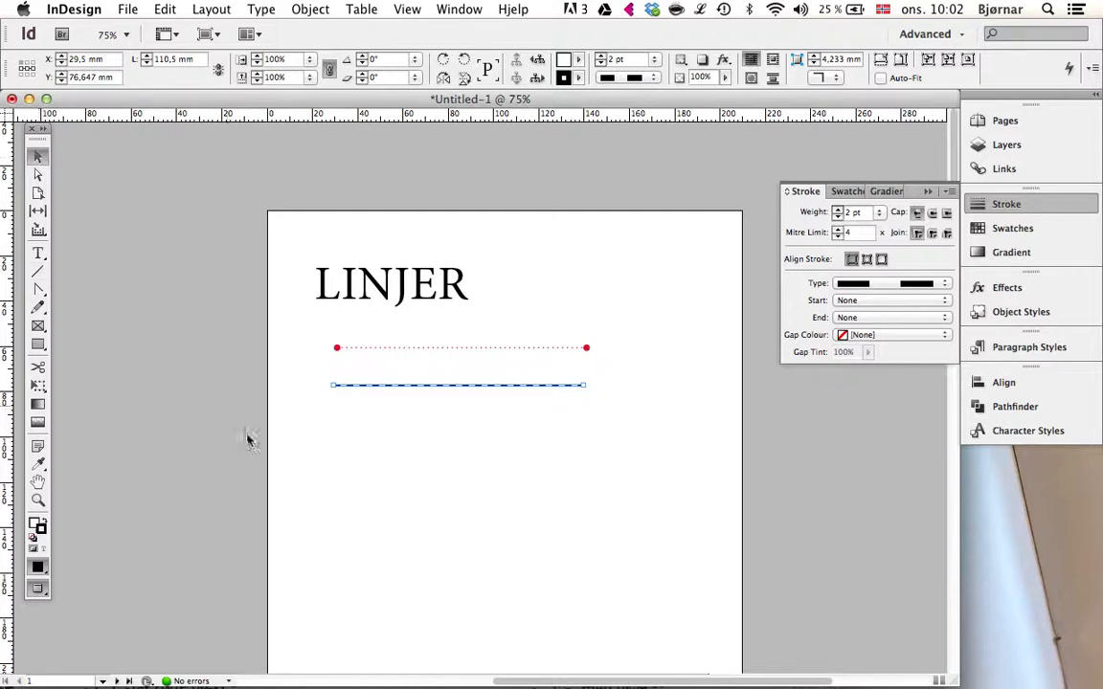
left_click(411, 435)
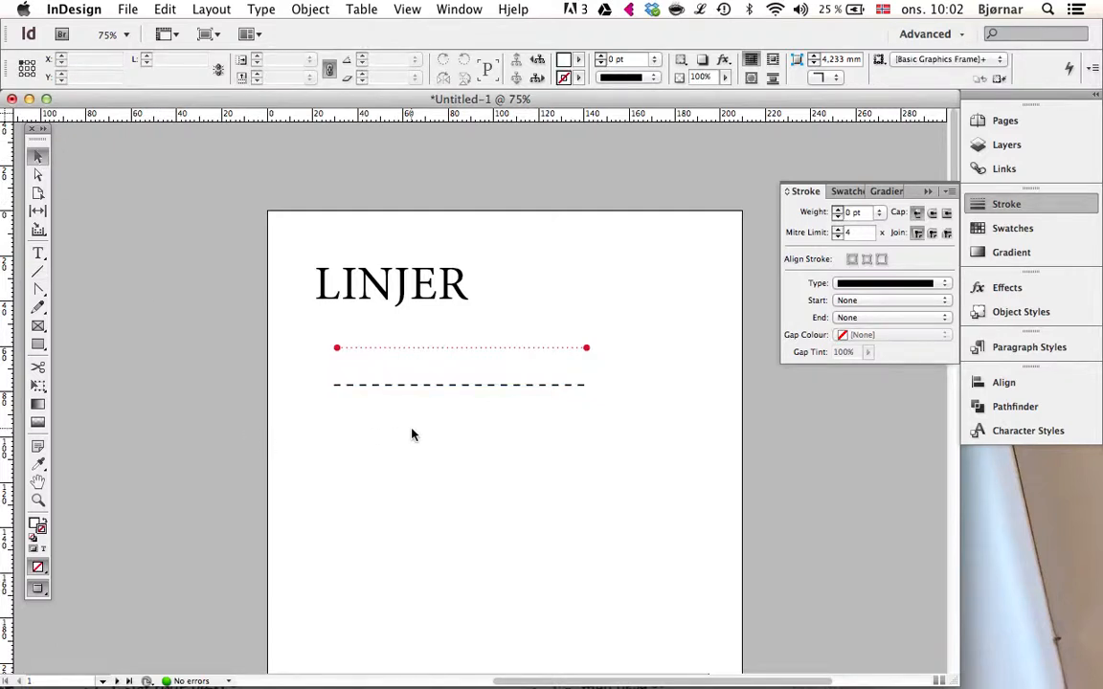
Step: Draw a vertical line about 104.5 mm long below the middle of the dashed line and colour its stroke black
left_click(36, 272)
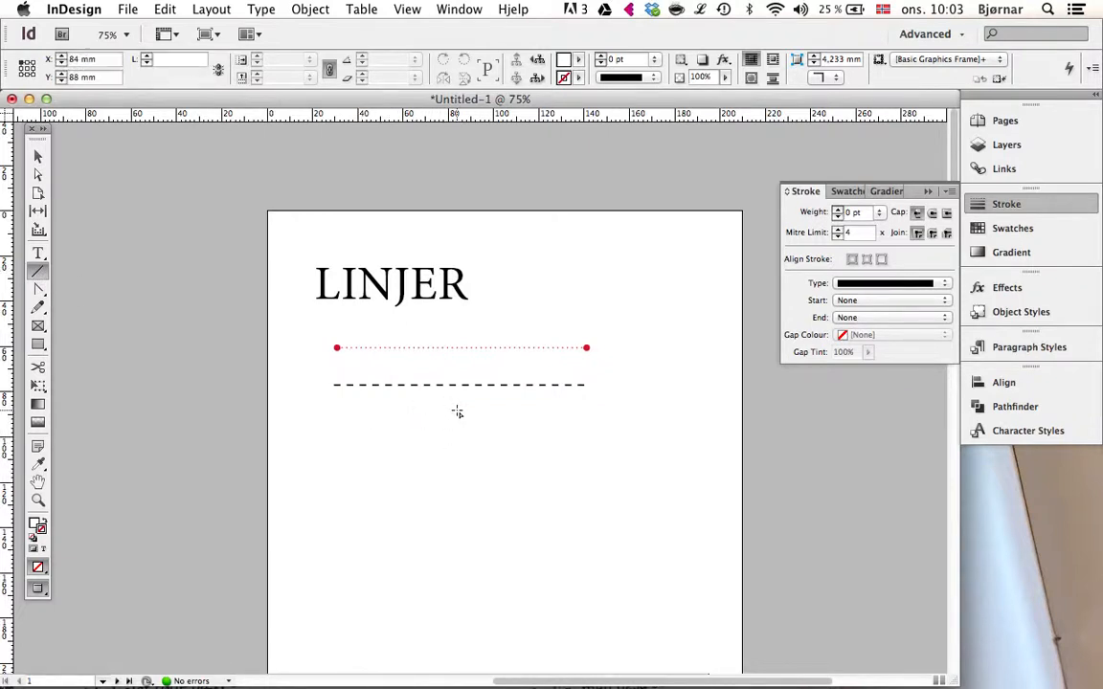
left_click_drag(457, 402, 418, 648)
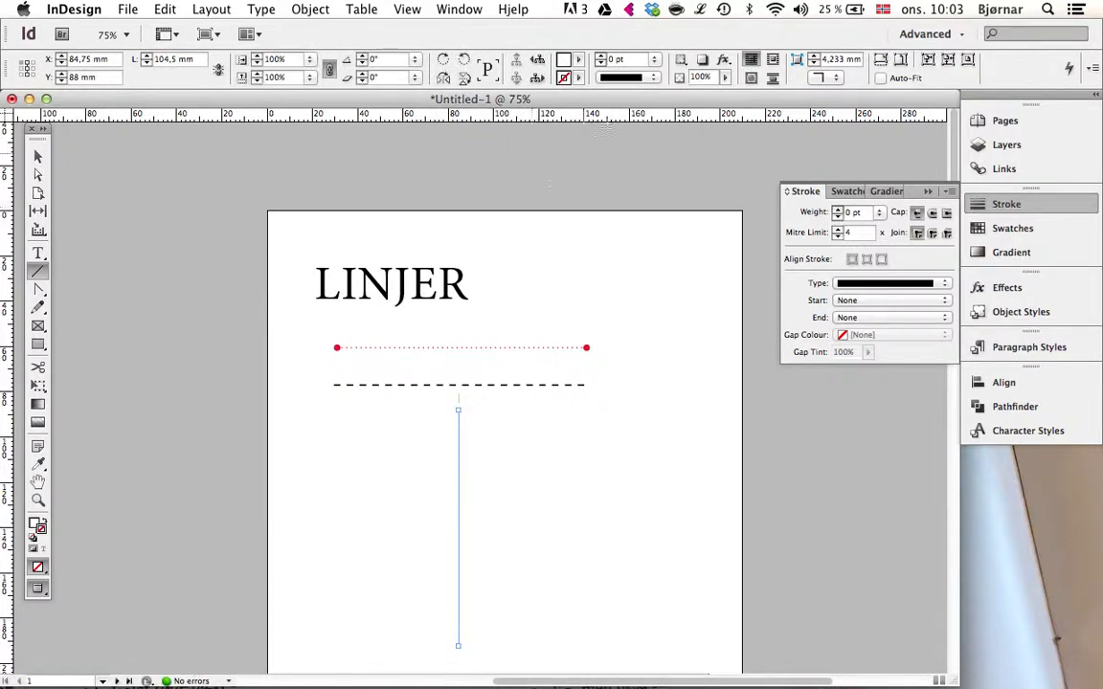
left_click(581, 78)
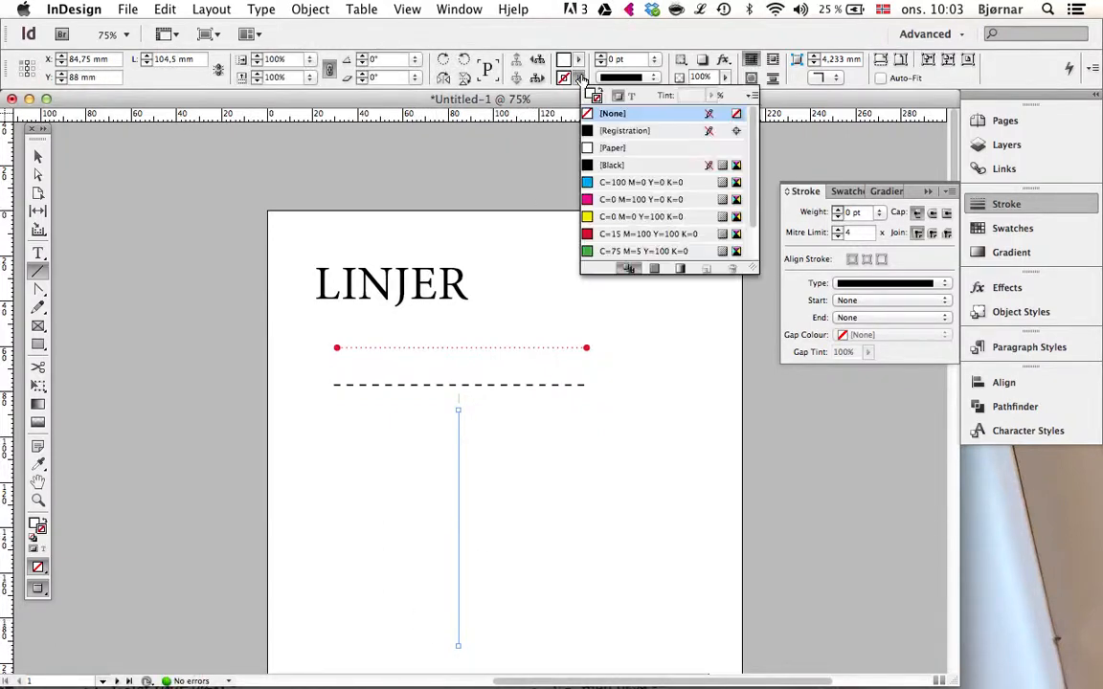
left_click(610, 166)
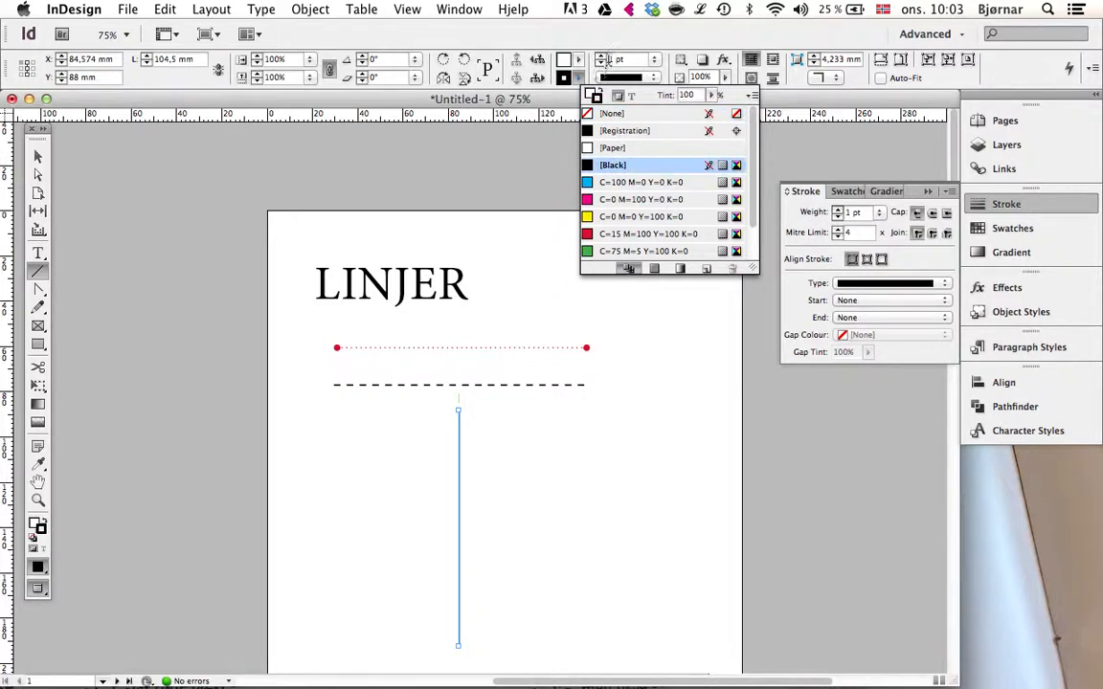
Step: Set the vertical line's weight to 0.5 pt and its stroke type to Dotted, then deselect it
left_click(655, 60)
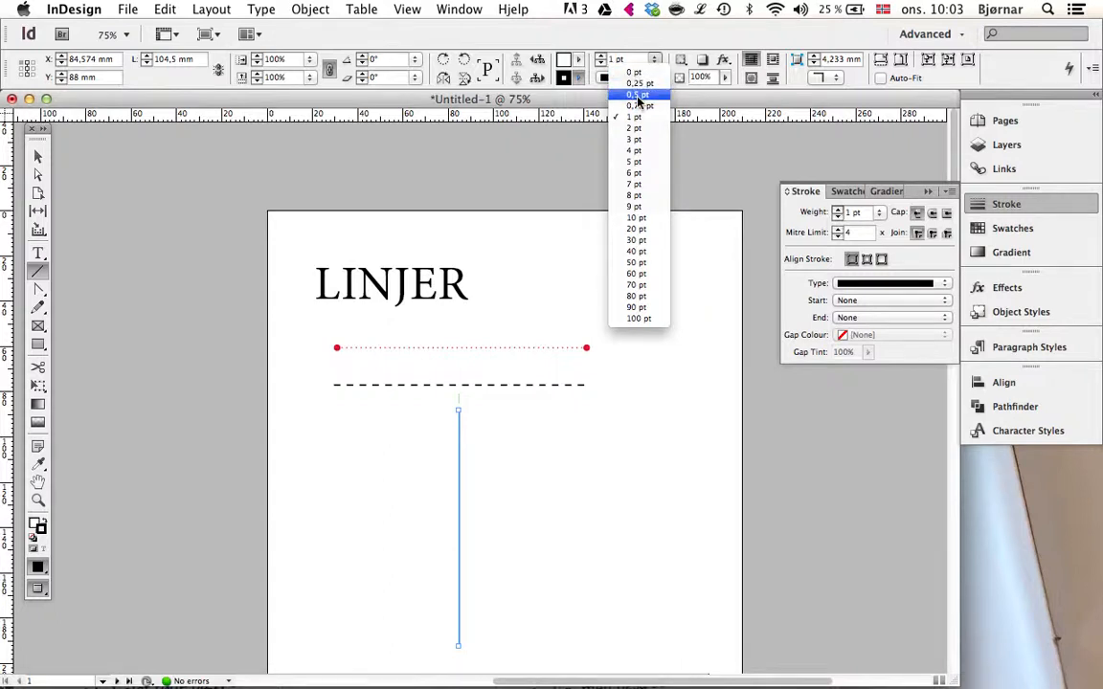
left_click(638, 96)
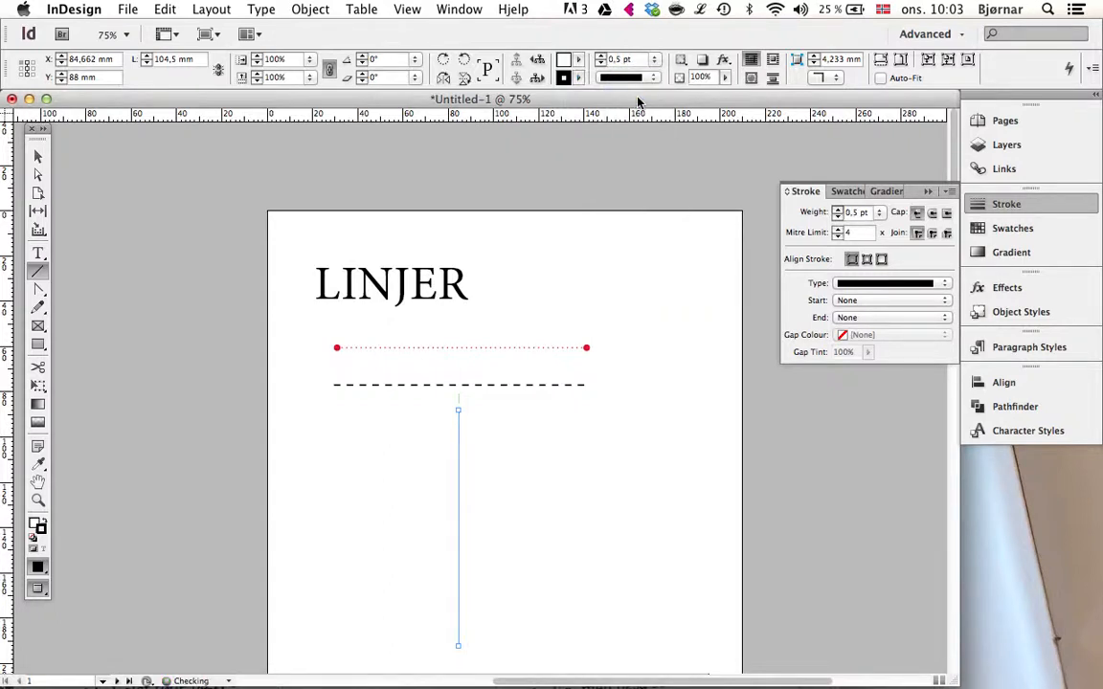
left_click(653, 78)
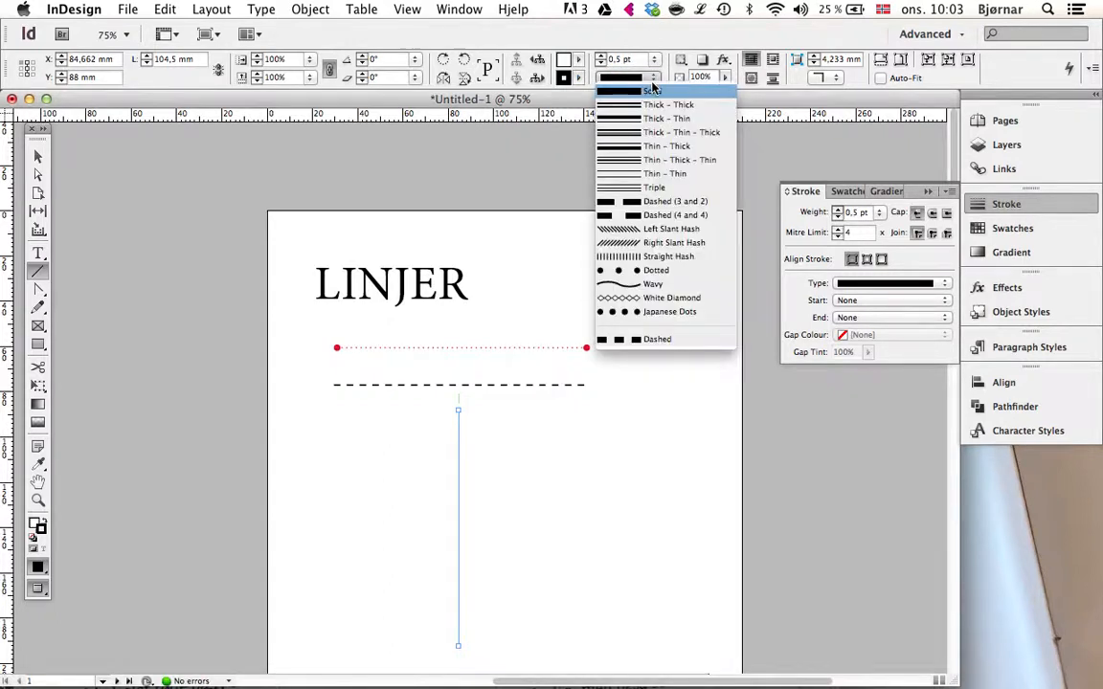
left_click(626, 273)
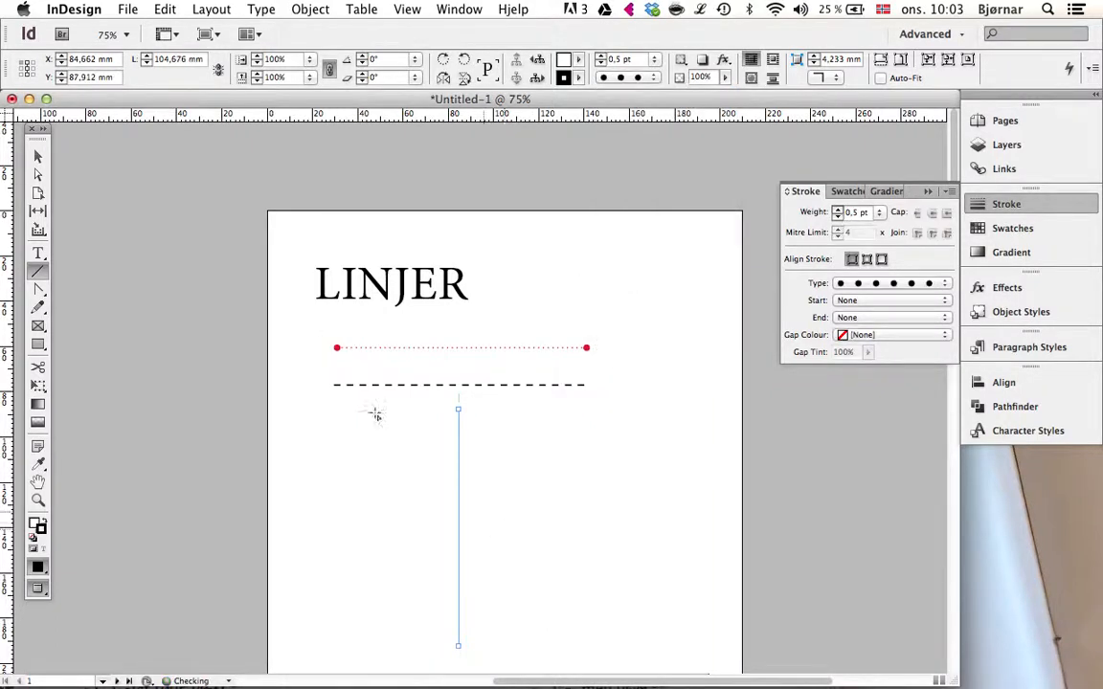
left_click(38, 157)
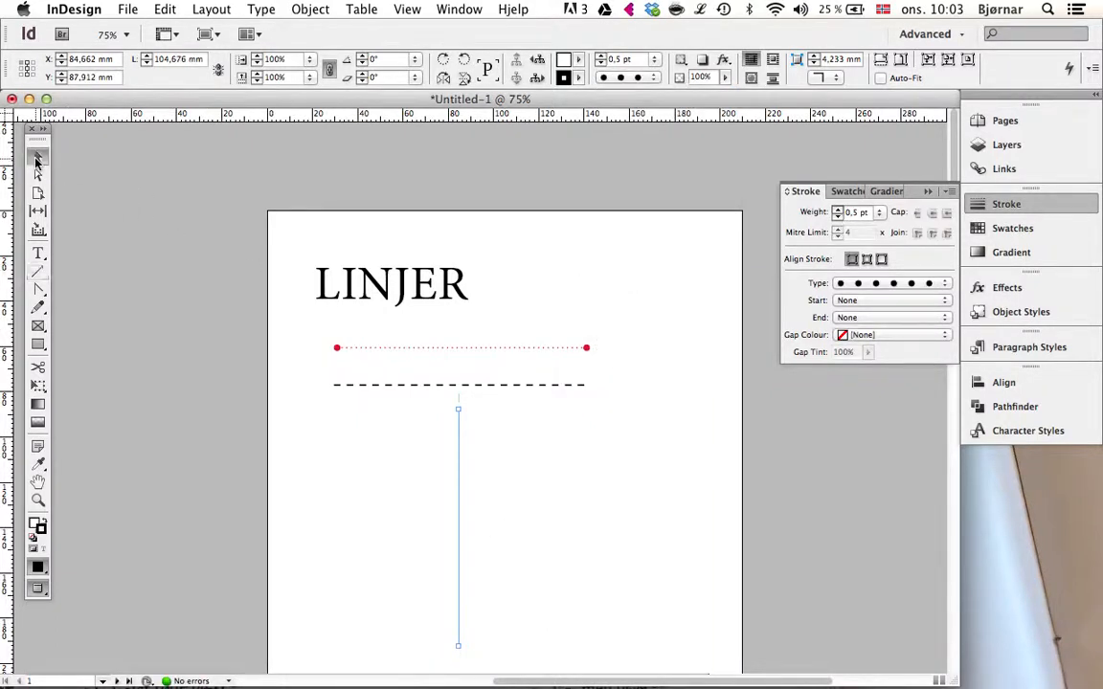
left_click(408, 479)
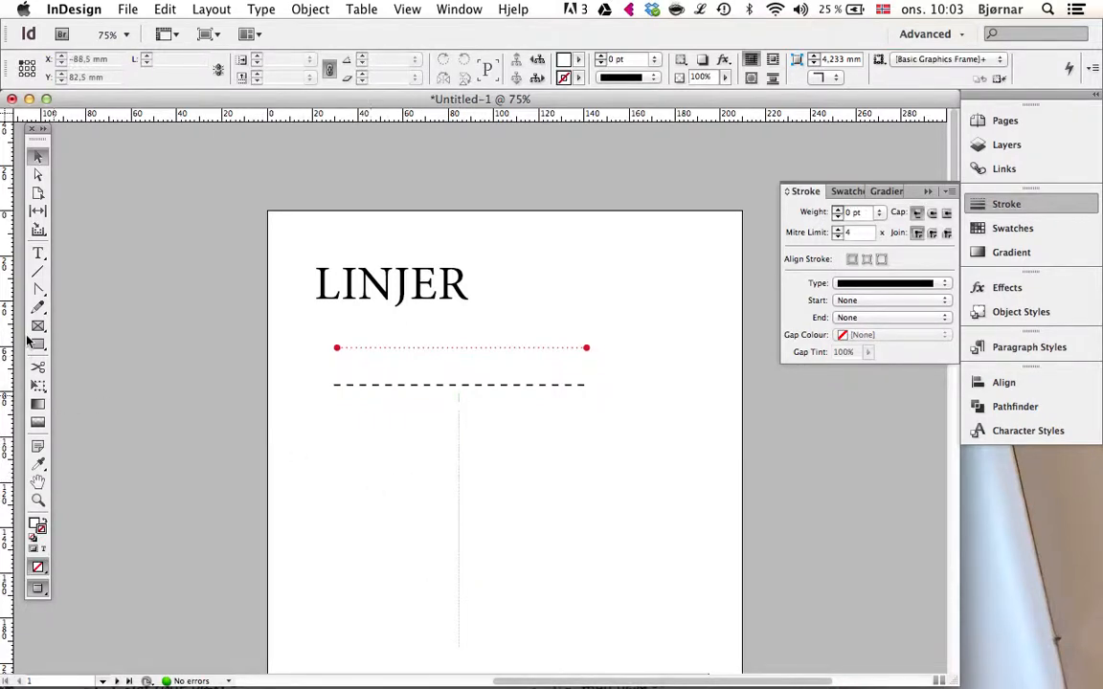
Step: Examine the dot and dash patterns of the three lines up close, ending at 150% magnification
left_click(40, 499)
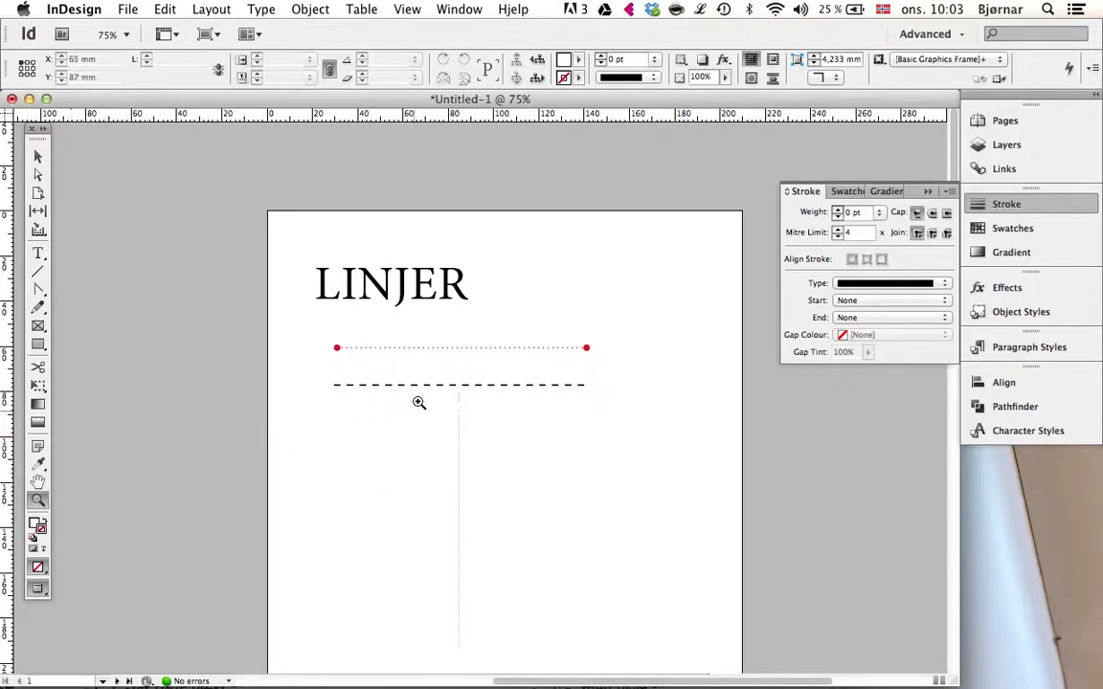
left_click_drag(432, 335, 498, 504)
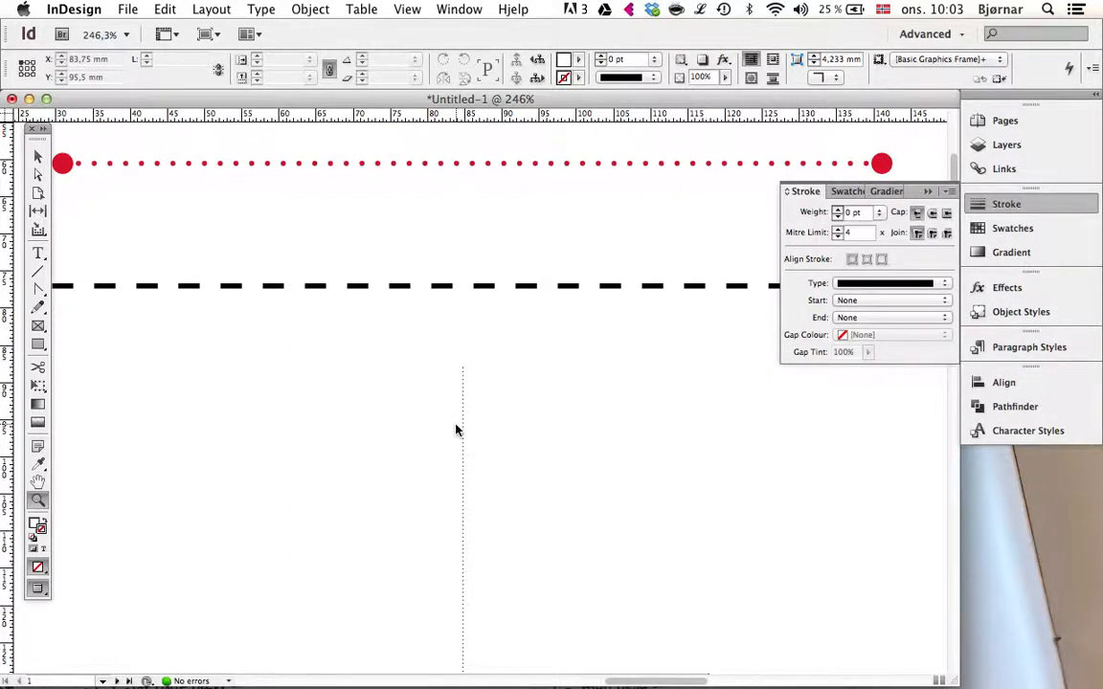
key("super+minus")
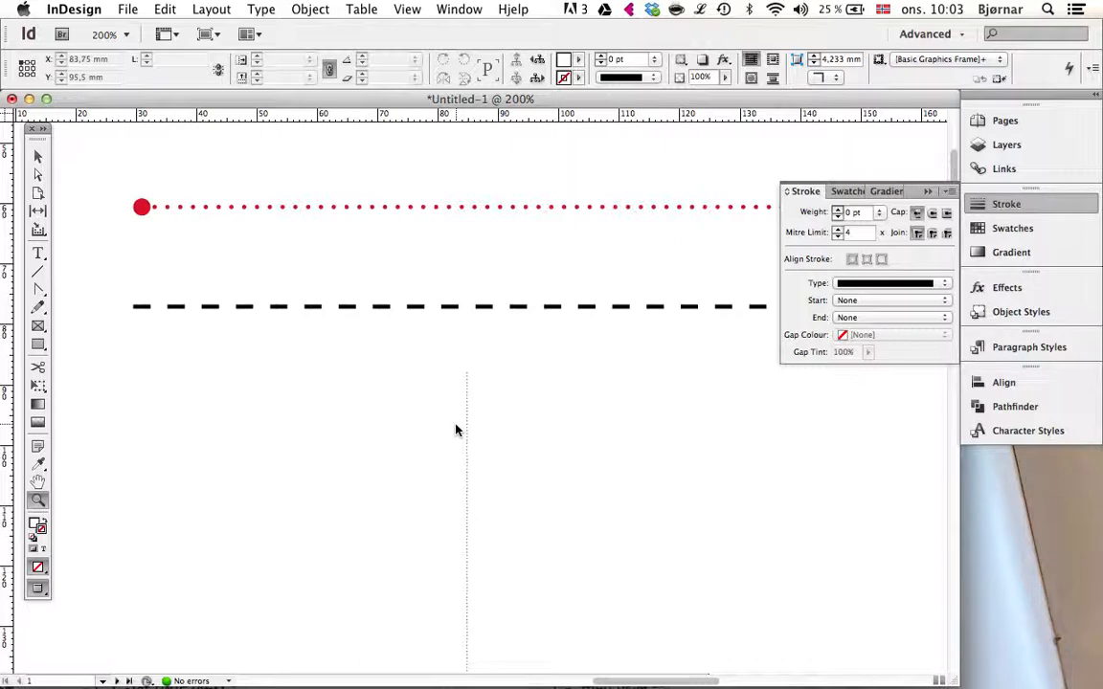
key("super+minus")
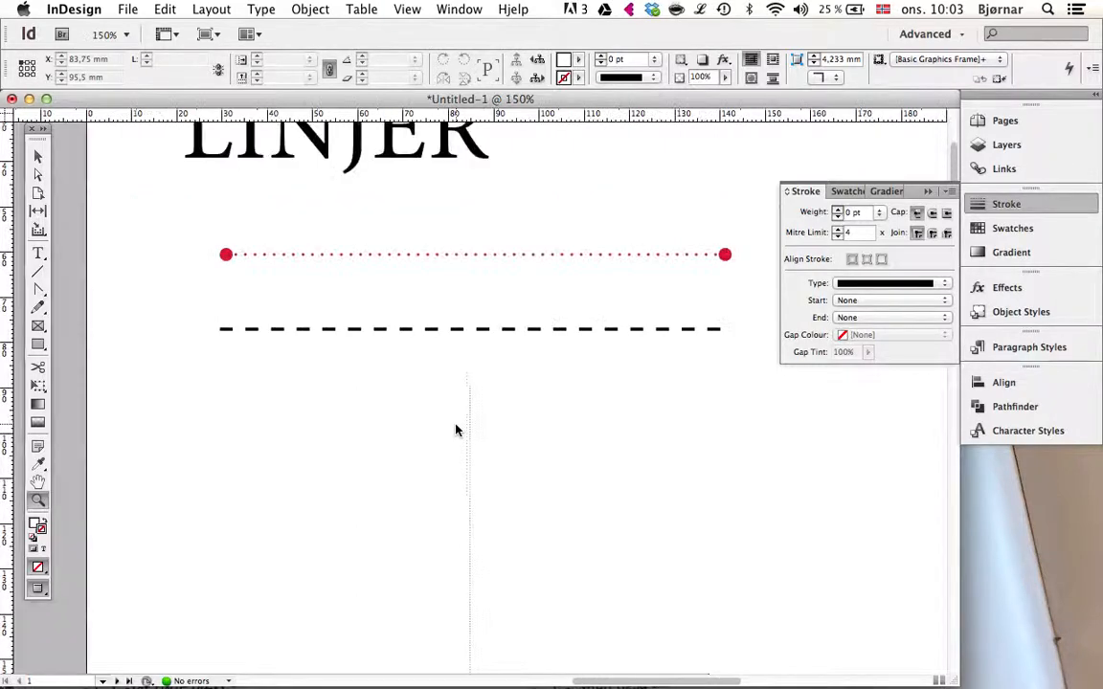